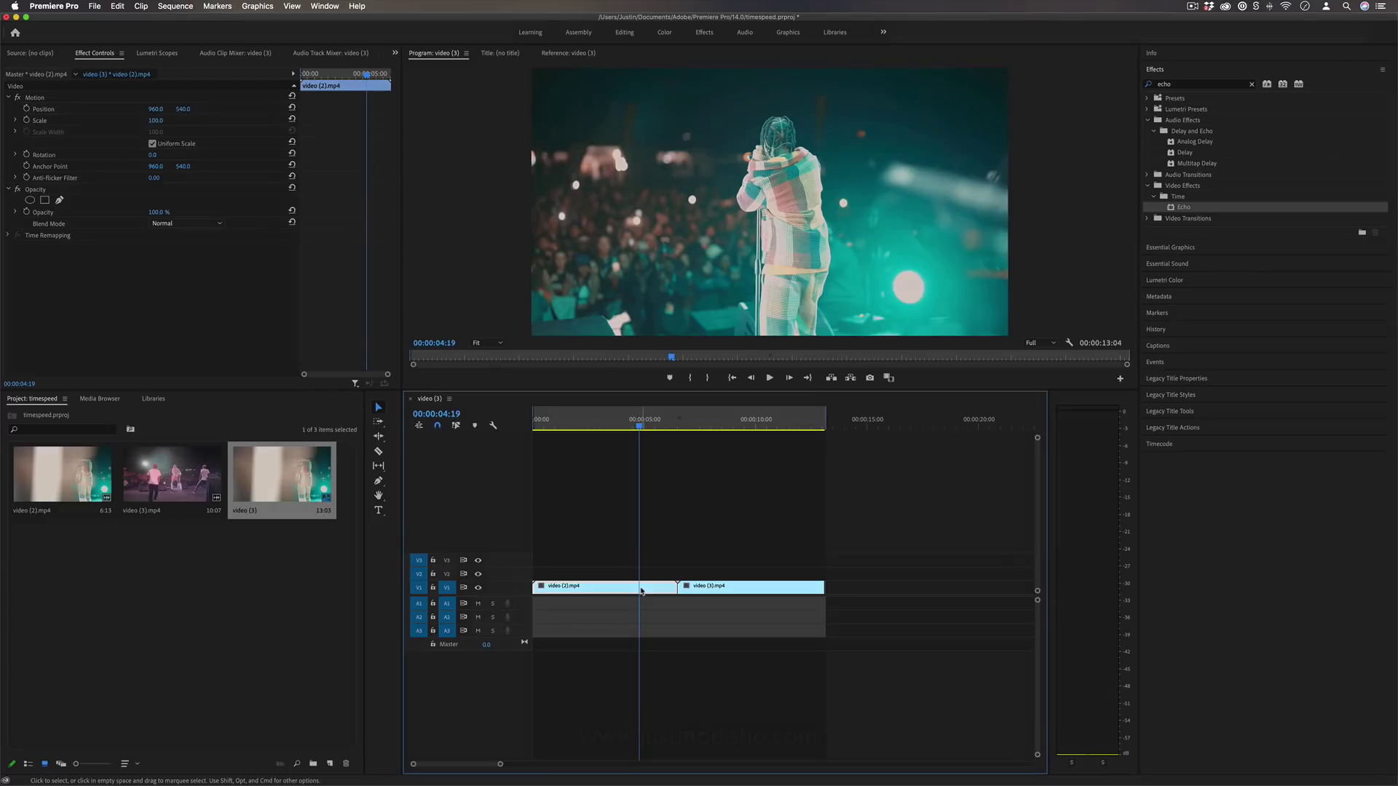
Duplicate video (2).mp4 onto V2, directly above the original, and select the copy.
left_click_drag(617, 428, 582, 425)
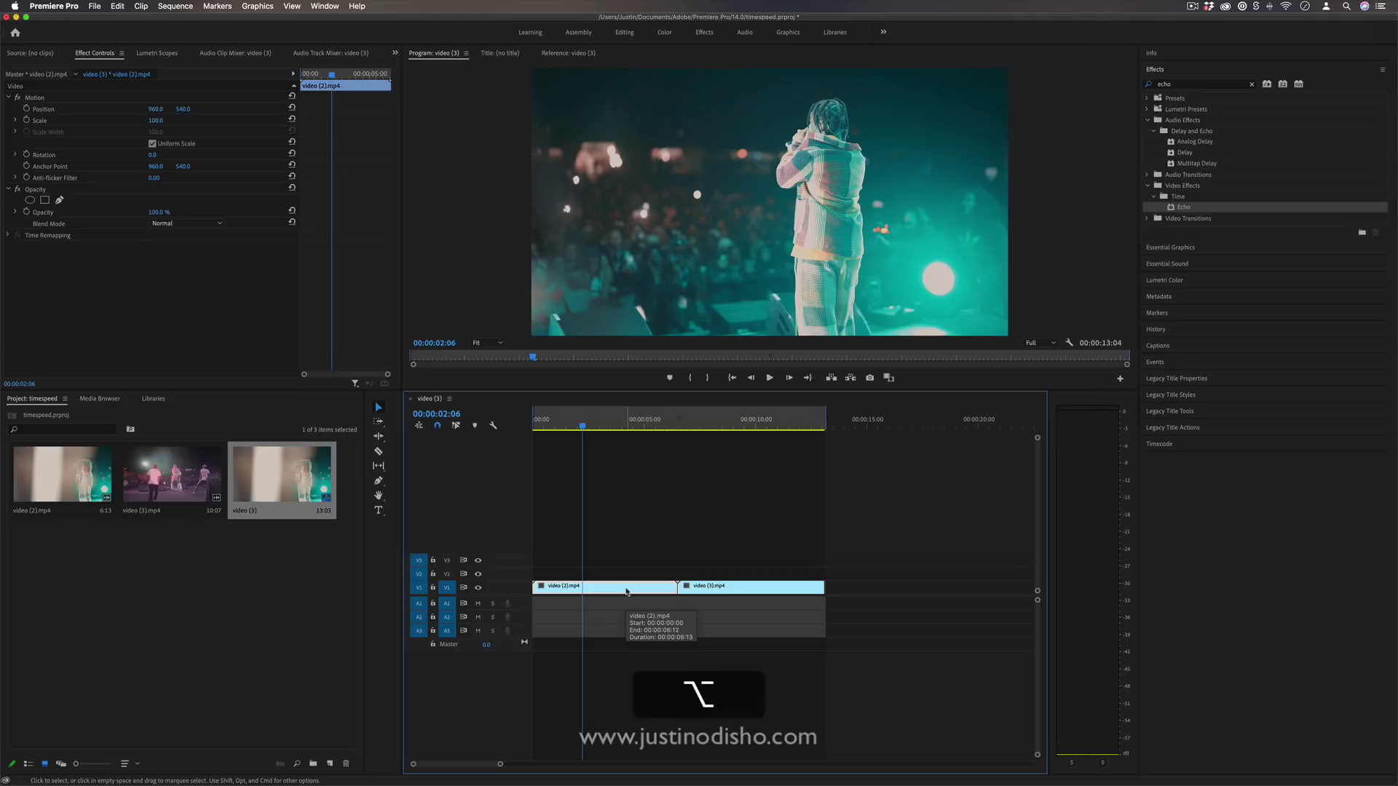
left_click_drag(626, 591, 630, 574)
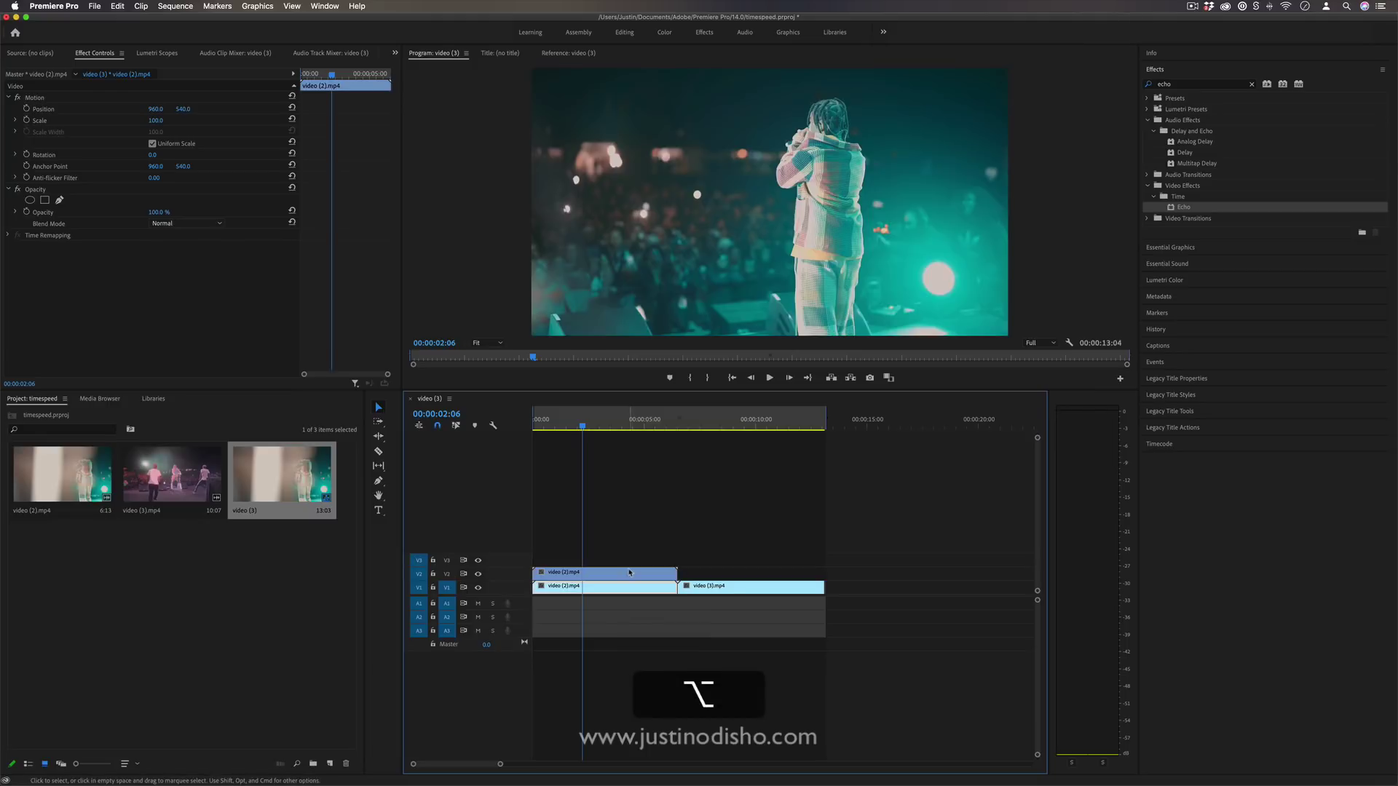
left_click(659, 577)
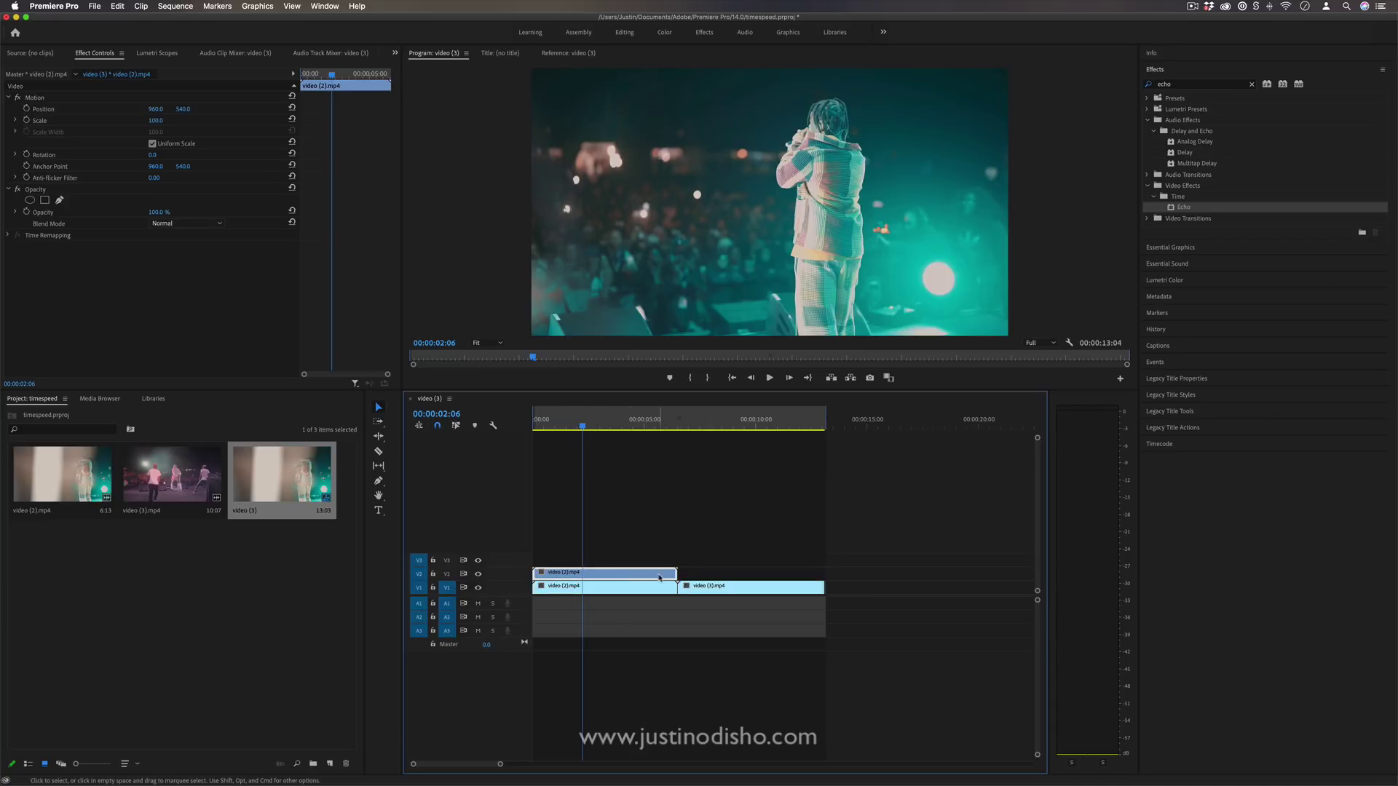
right_click(652, 576)
left_click(633, 575)
Set the V2 copy's speed to 2000% and move the short clip over the cut into video (3).mp4.
right_click(644, 577)
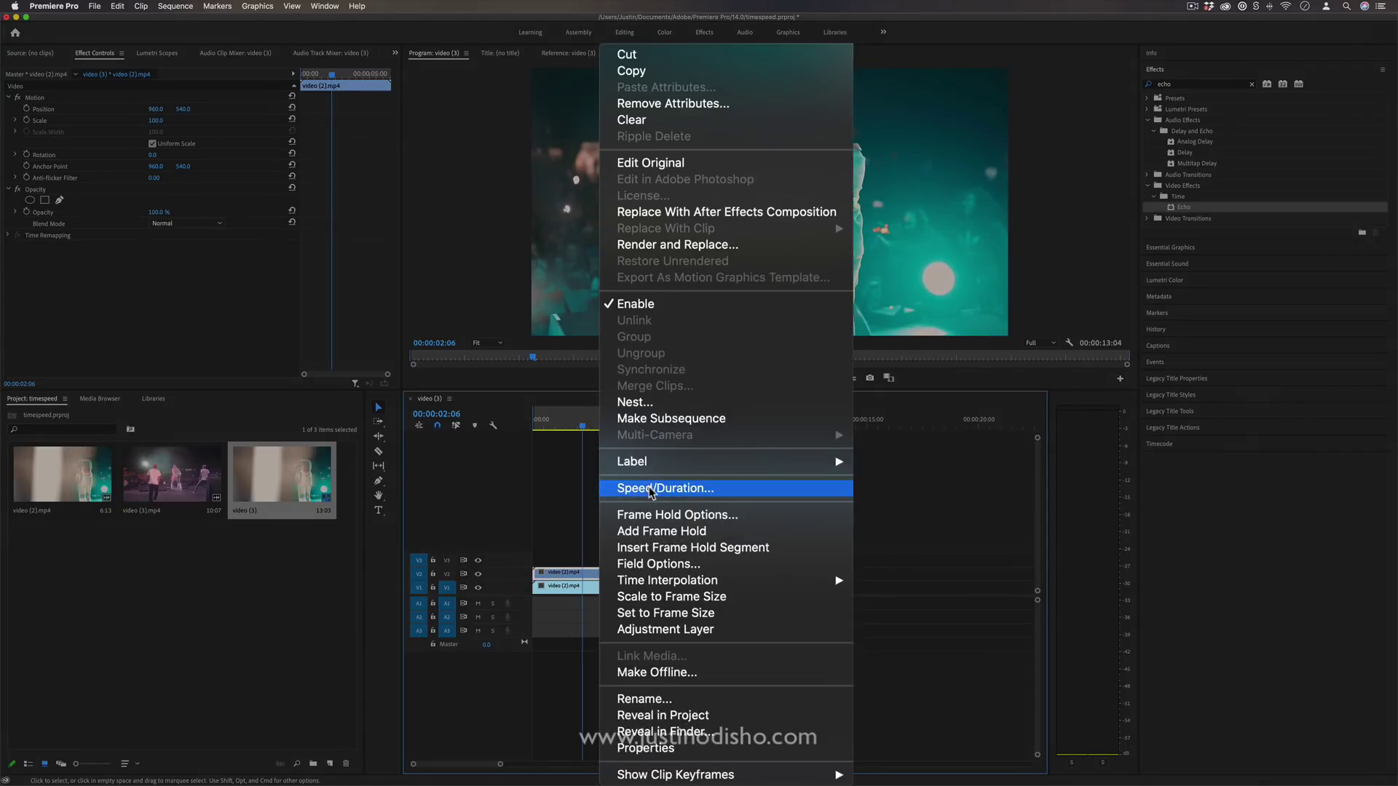
left_click(673, 484)
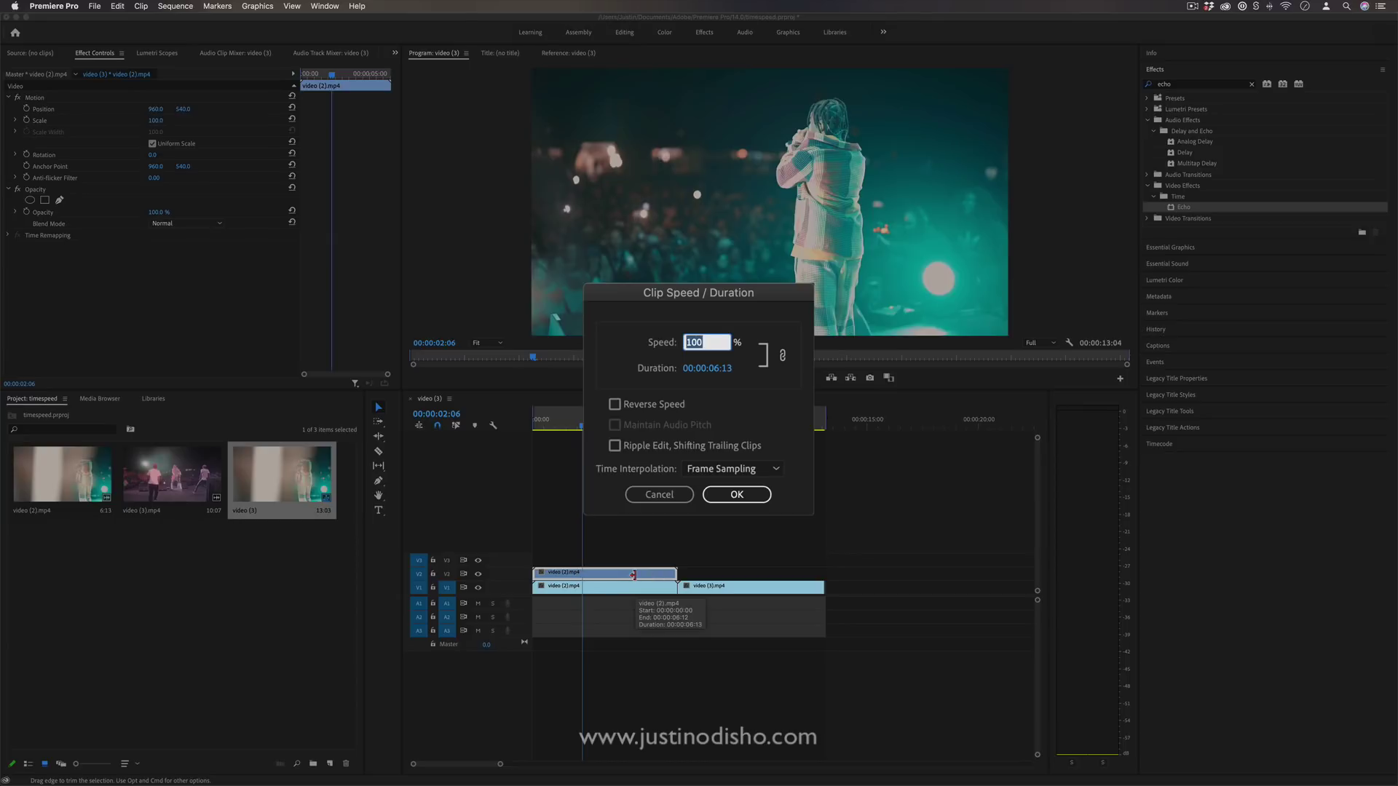
type("2000")
key("Return")
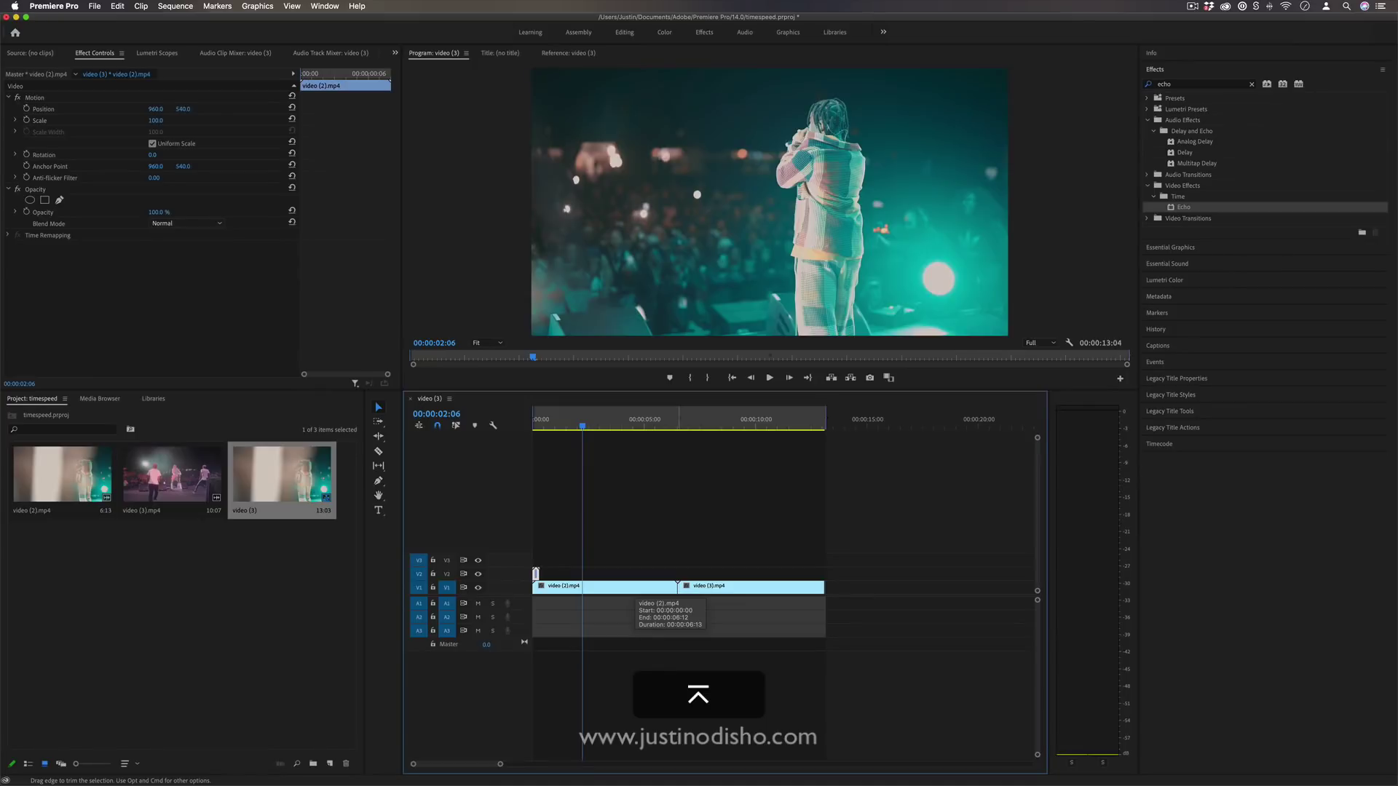
left_click_drag(501, 766, 460, 765)
left_click_drag(544, 575, 901, 574)
Trim the left edge of the sped-up clip so it straddles the cut at 06:12.
scroll(655, 591, "left", 2)
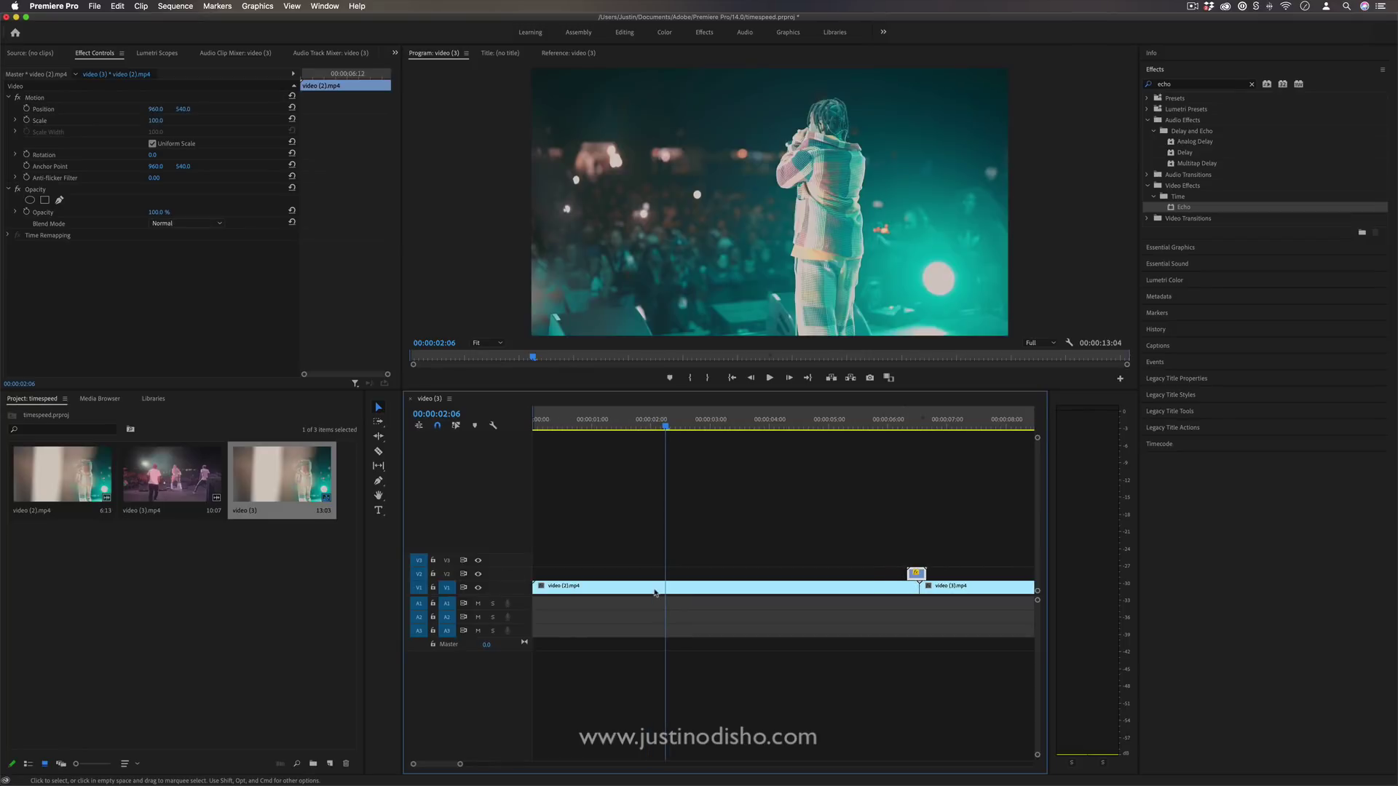
left_click_drag(460, 765, 503, 765)
left_click(675, 424)
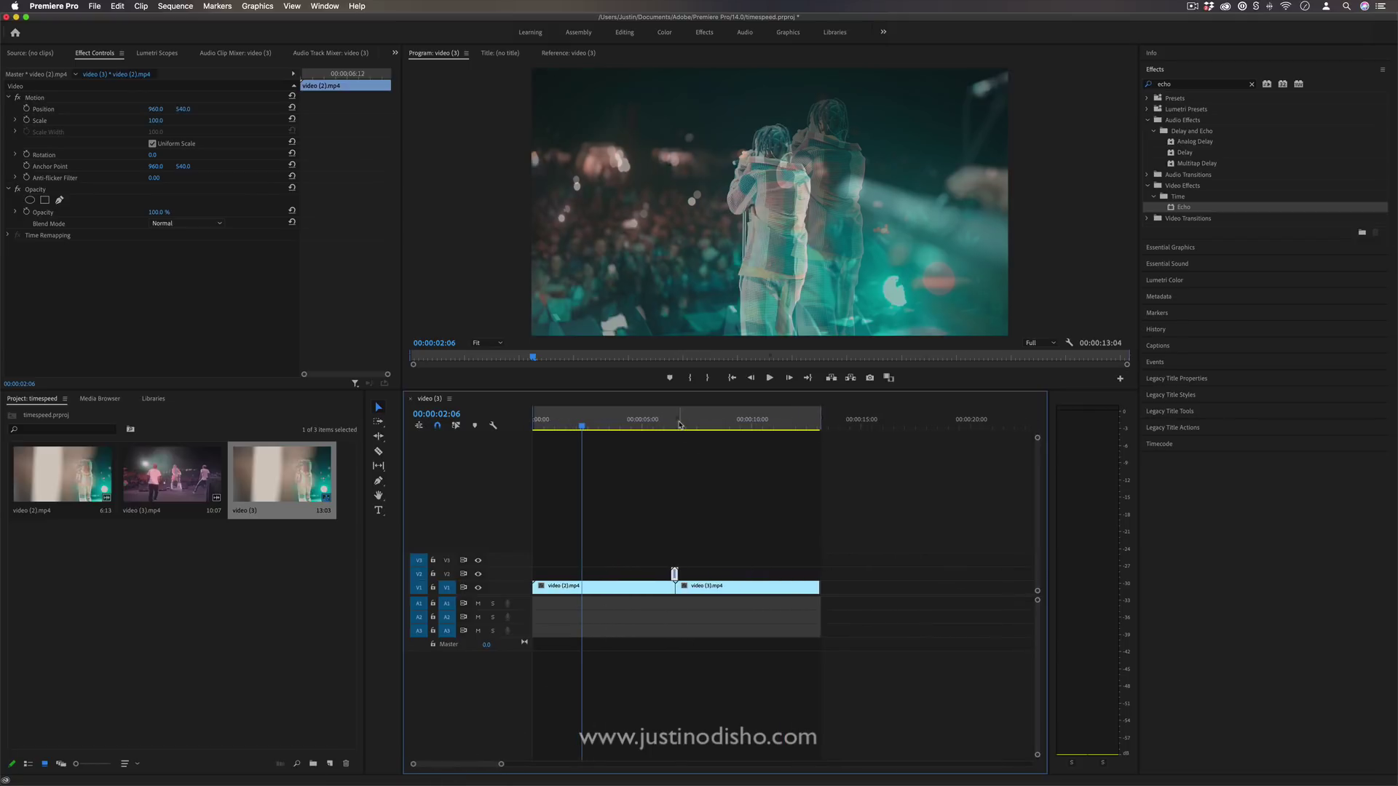
key("=")
key("=")
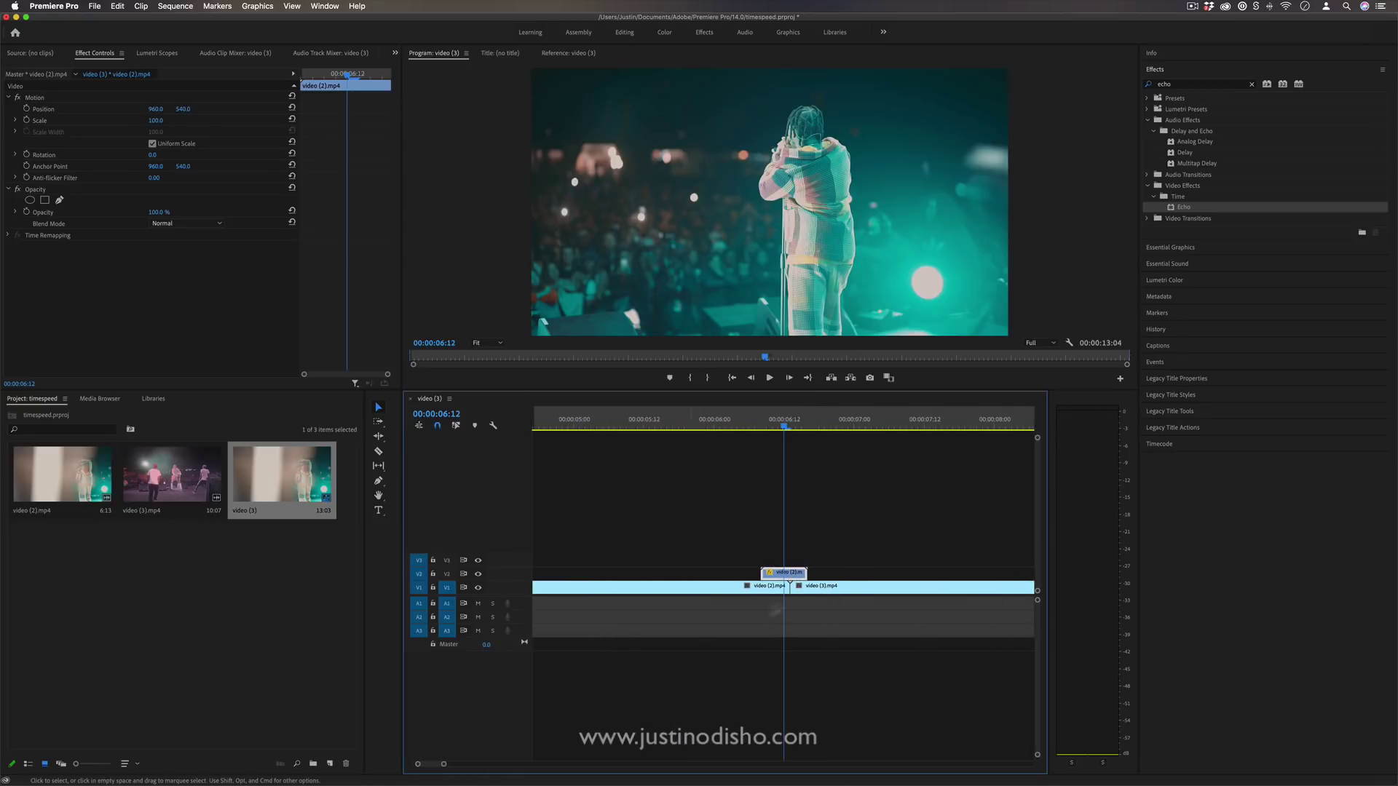
left_click_drag(763, 570, 774, 571)
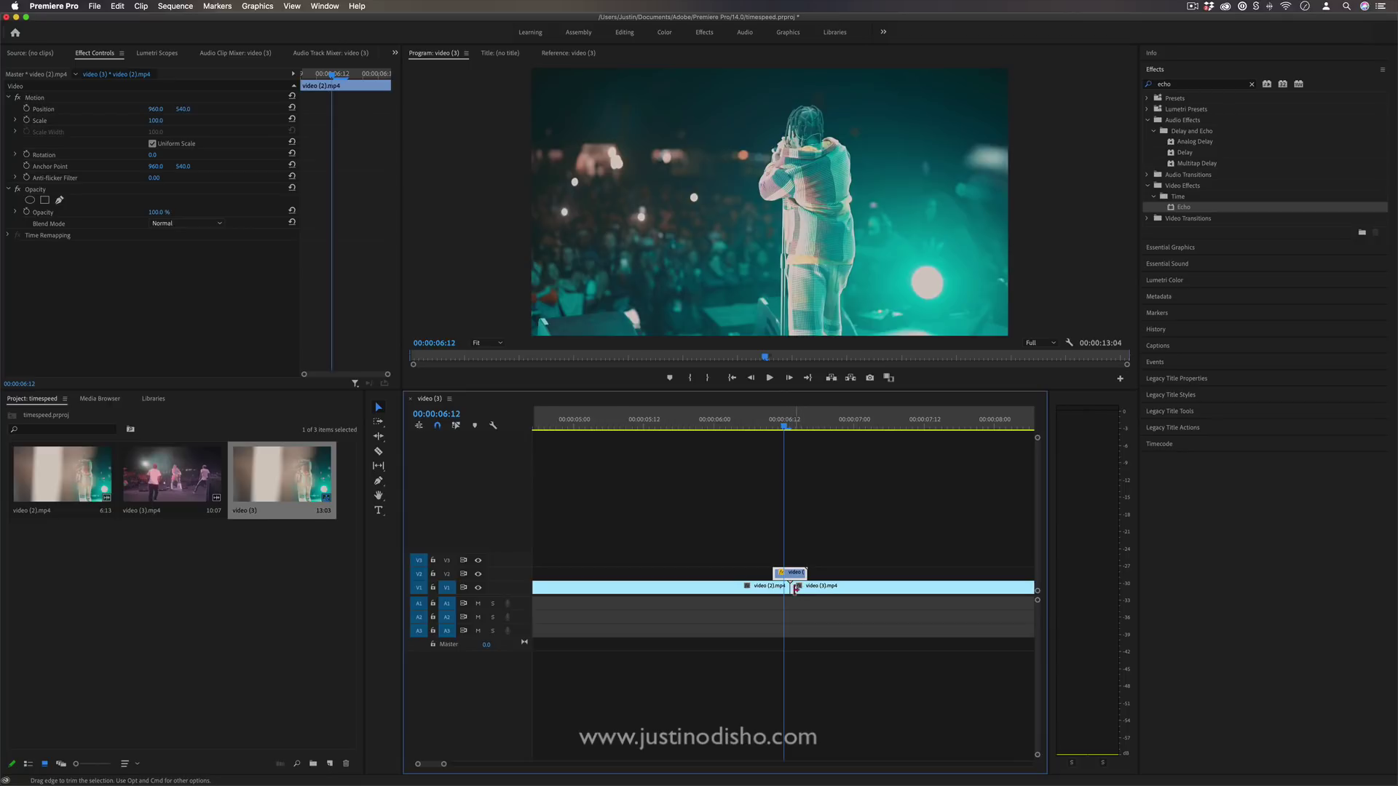
Hide and re-show V2 while scrubbing around 06:13 to compare the cut.
left_click(790, 420)
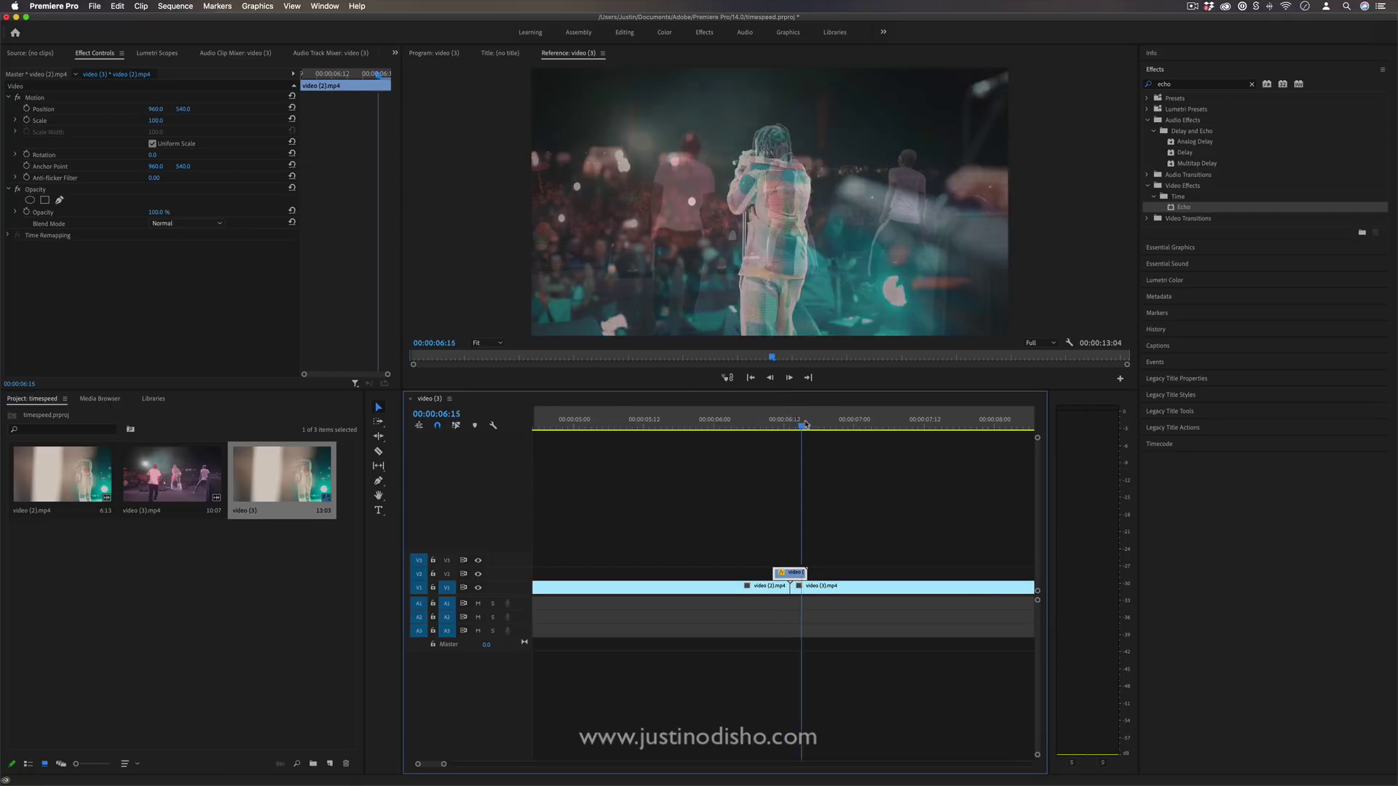
left_click(478, 575)
mouse_move(781, 424)
left_mouse_down()
mouse_move(795, 424)
mouse_move(758, 430)
left_mouse_up()
left_click(478, 574)
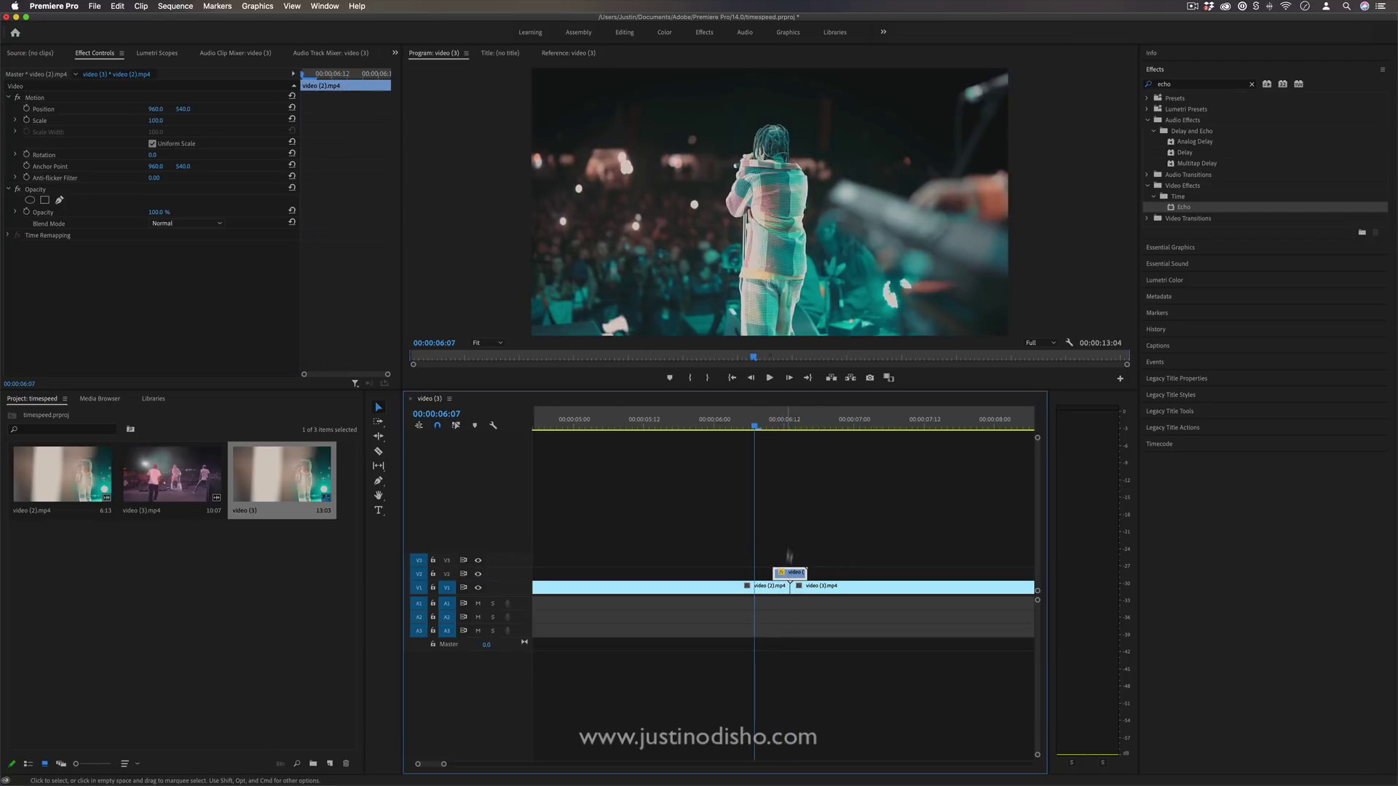
Set the short clip's Opacity blend mode to Screen, after briefly trying Color Dodge.
key("Down")
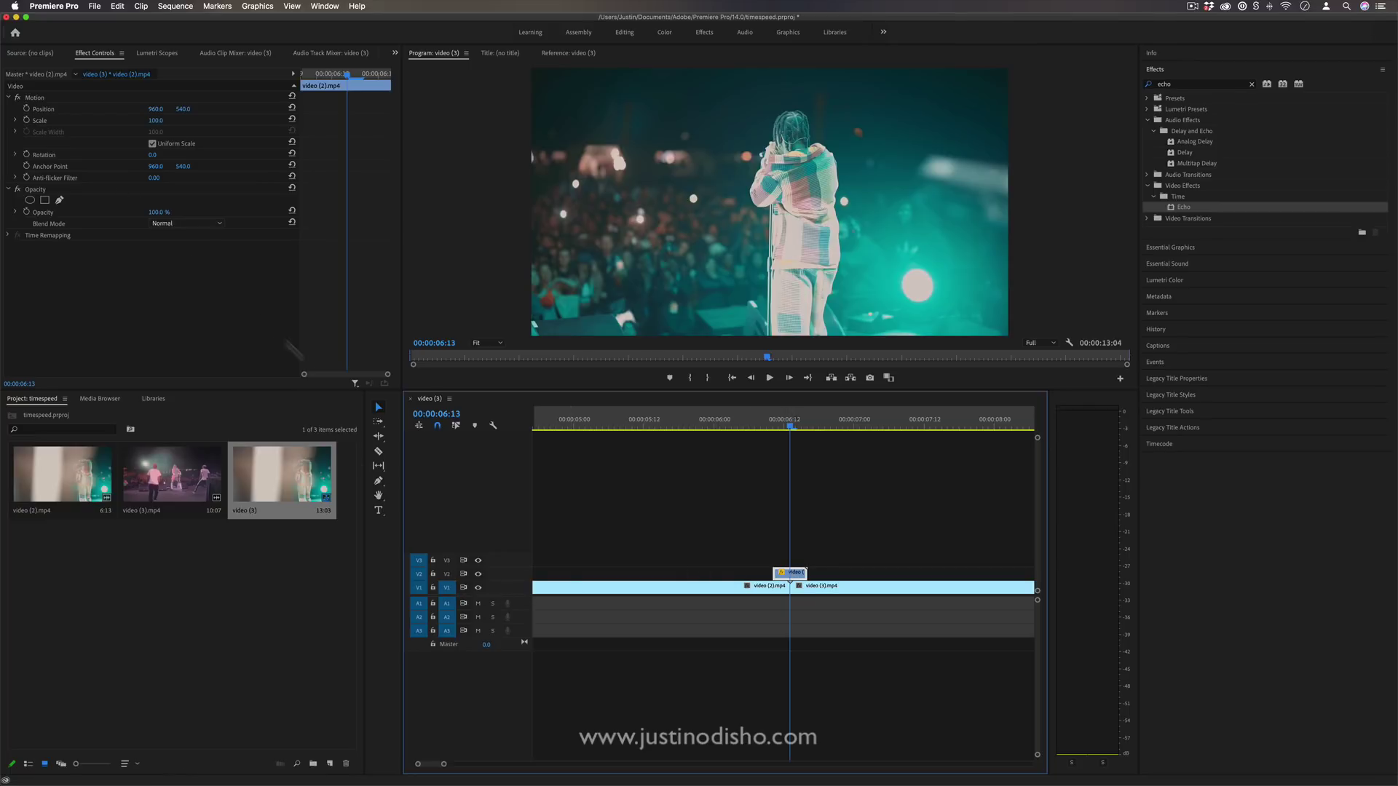
left_click(185, 222)
left_click(185, 223)
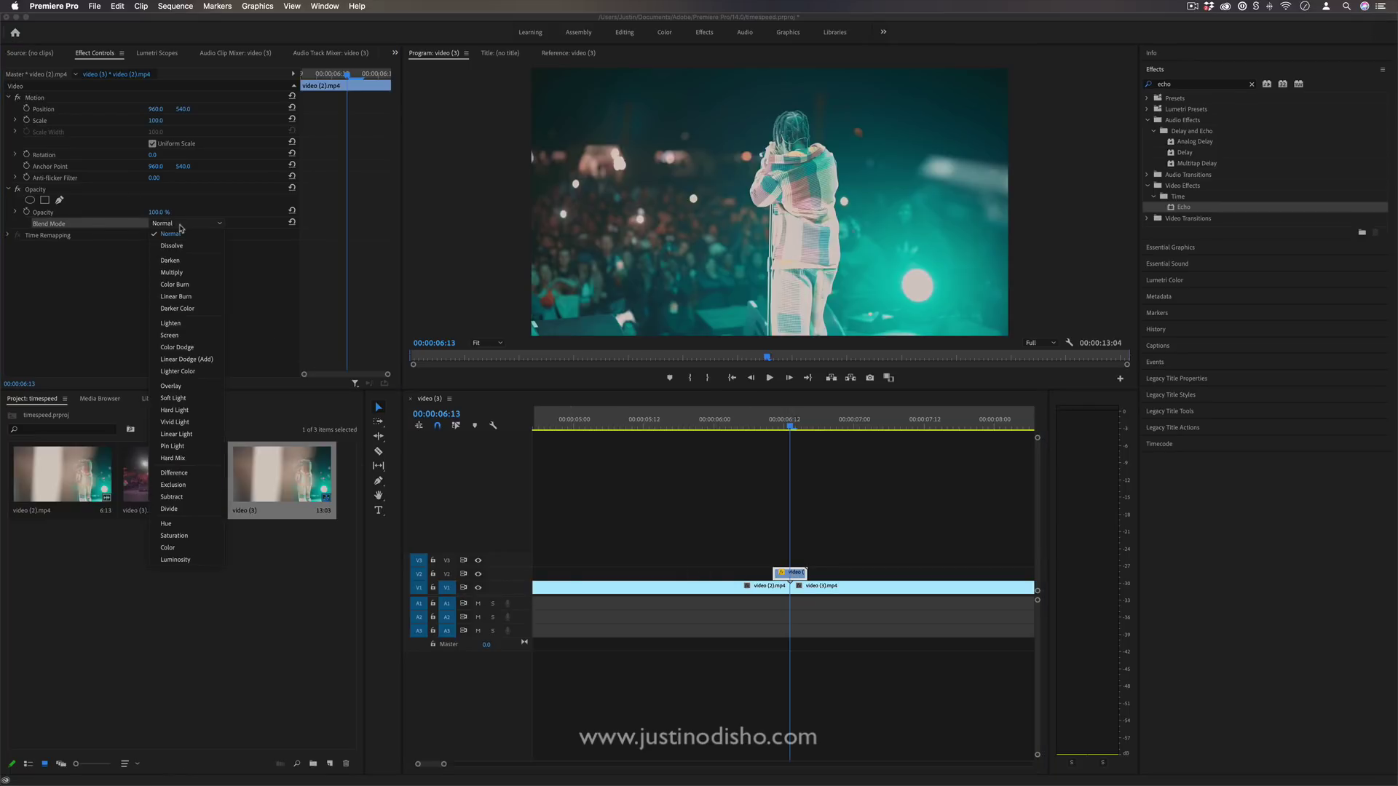
left_click(193, 335)
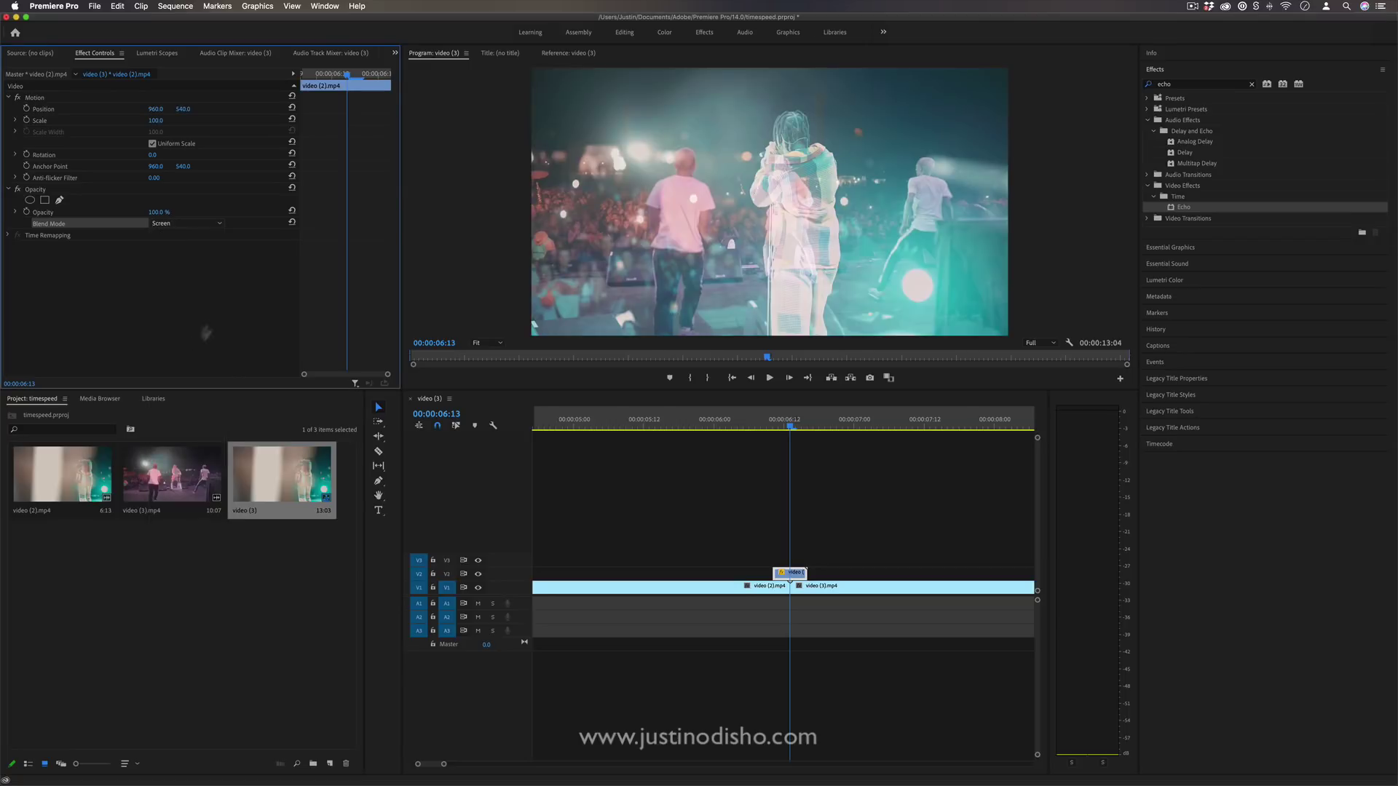
left_click(186, 223)
left_click(195, 347)
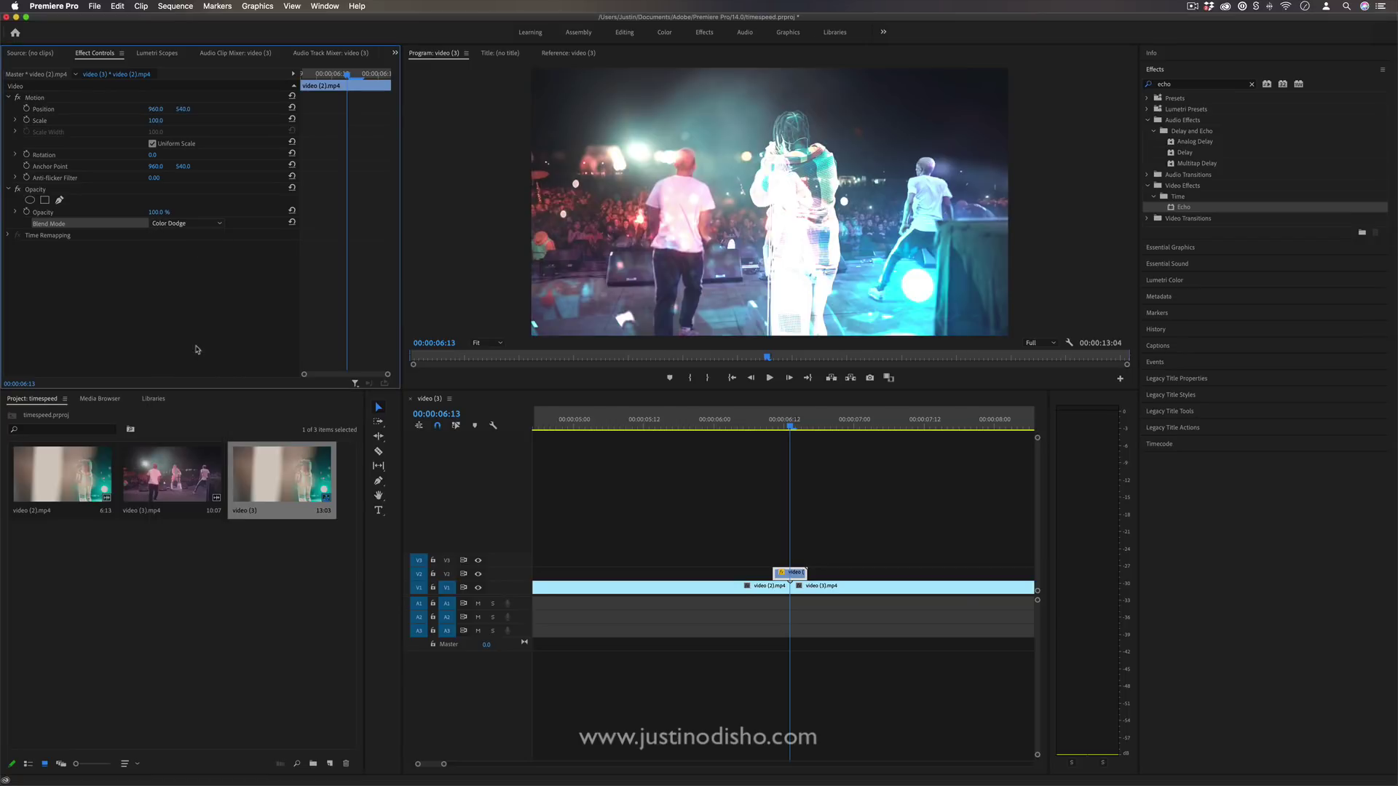
left_click(217, 223)
left_click(191, 336)
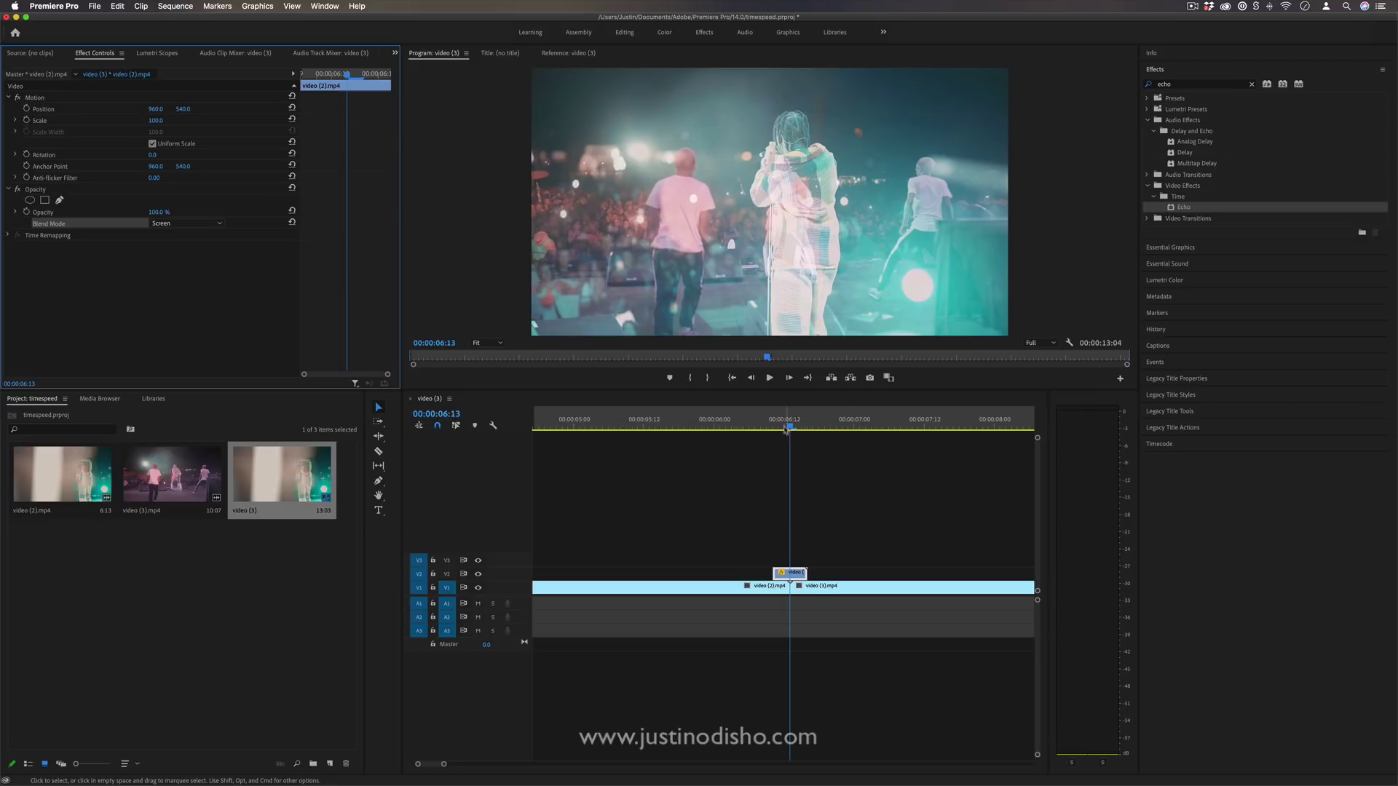
Scrub and play across the cut to preview the Screen-blended flash.
left_click_drag(789, 425, 690, 425)
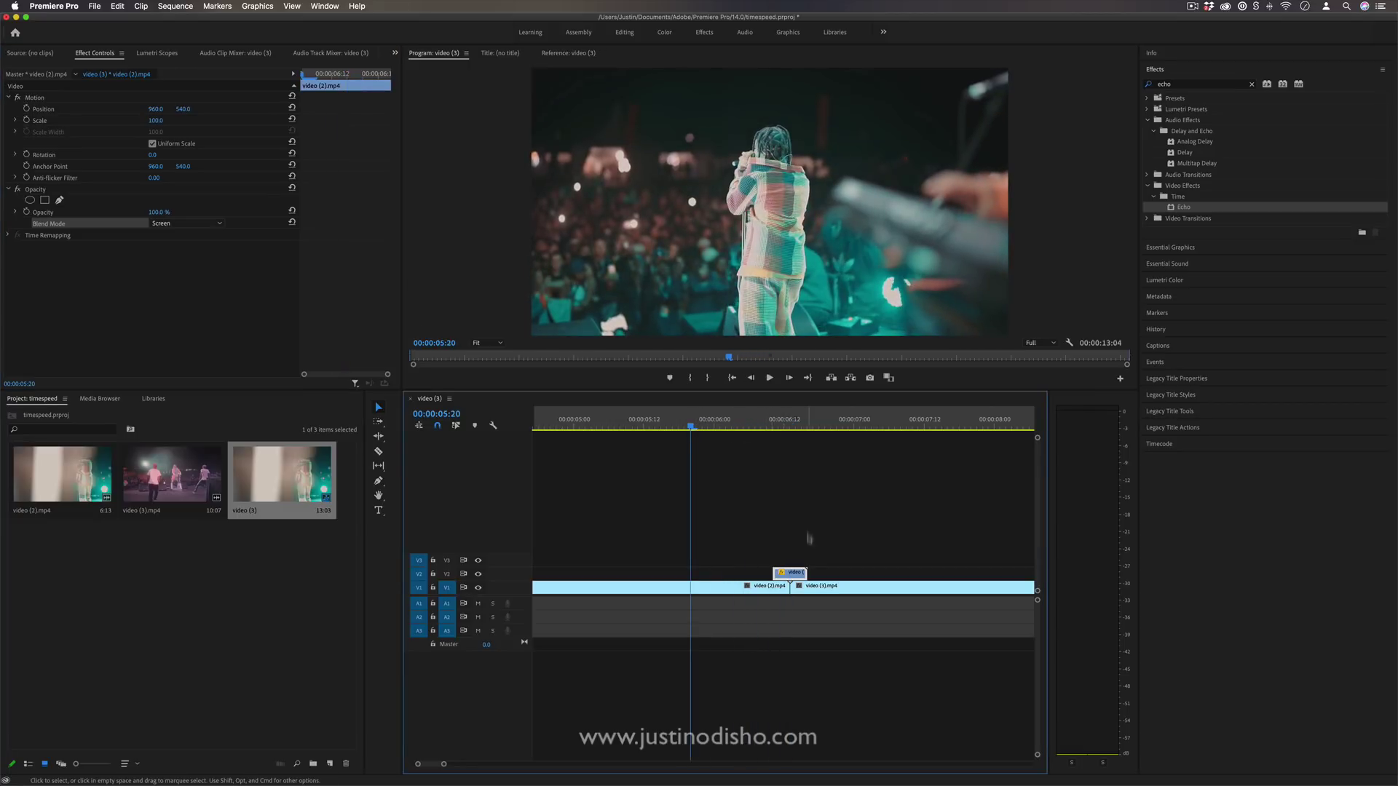
left_click(784, 420)
left_click_drag(789, 419, 735, 420)
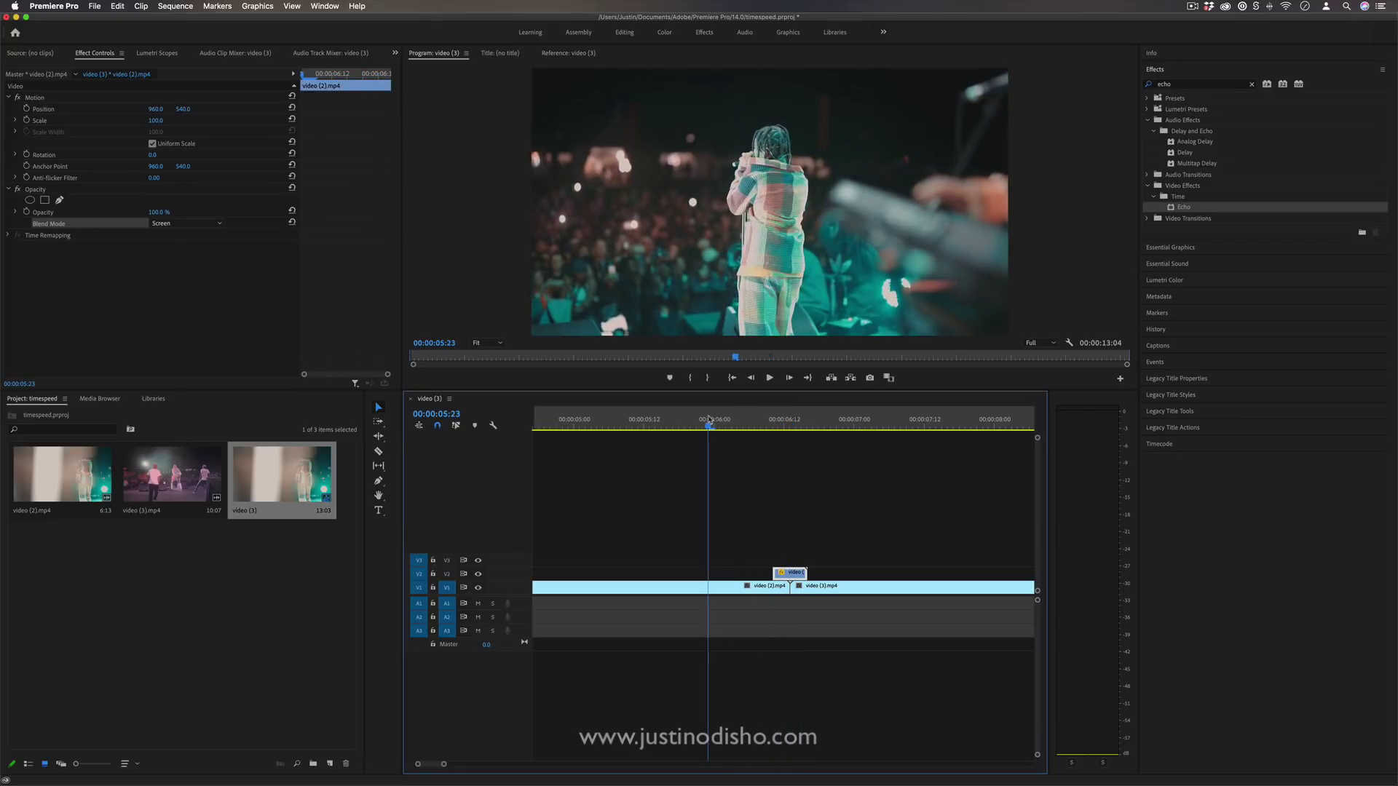
left_click(723, 422)
key("space")
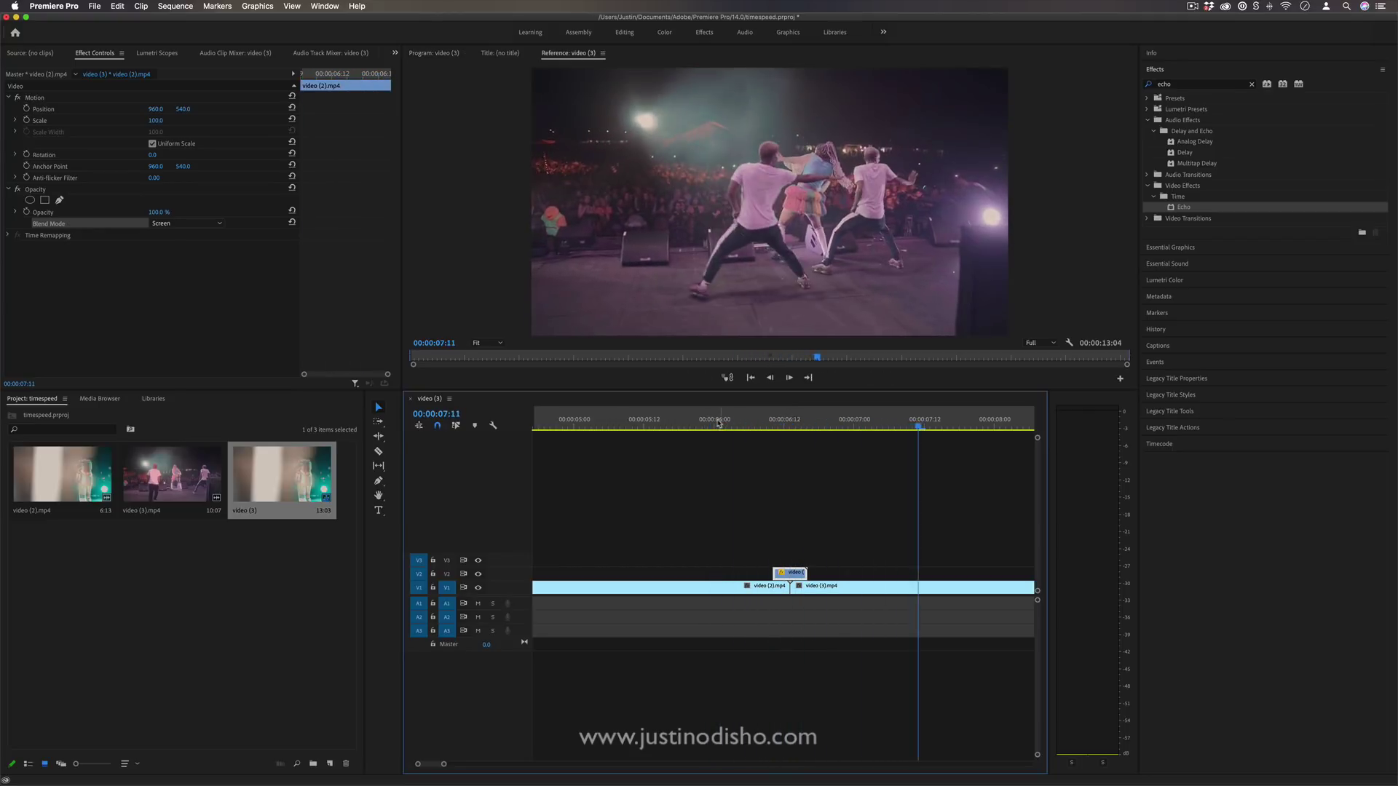
left_click(680, 427)
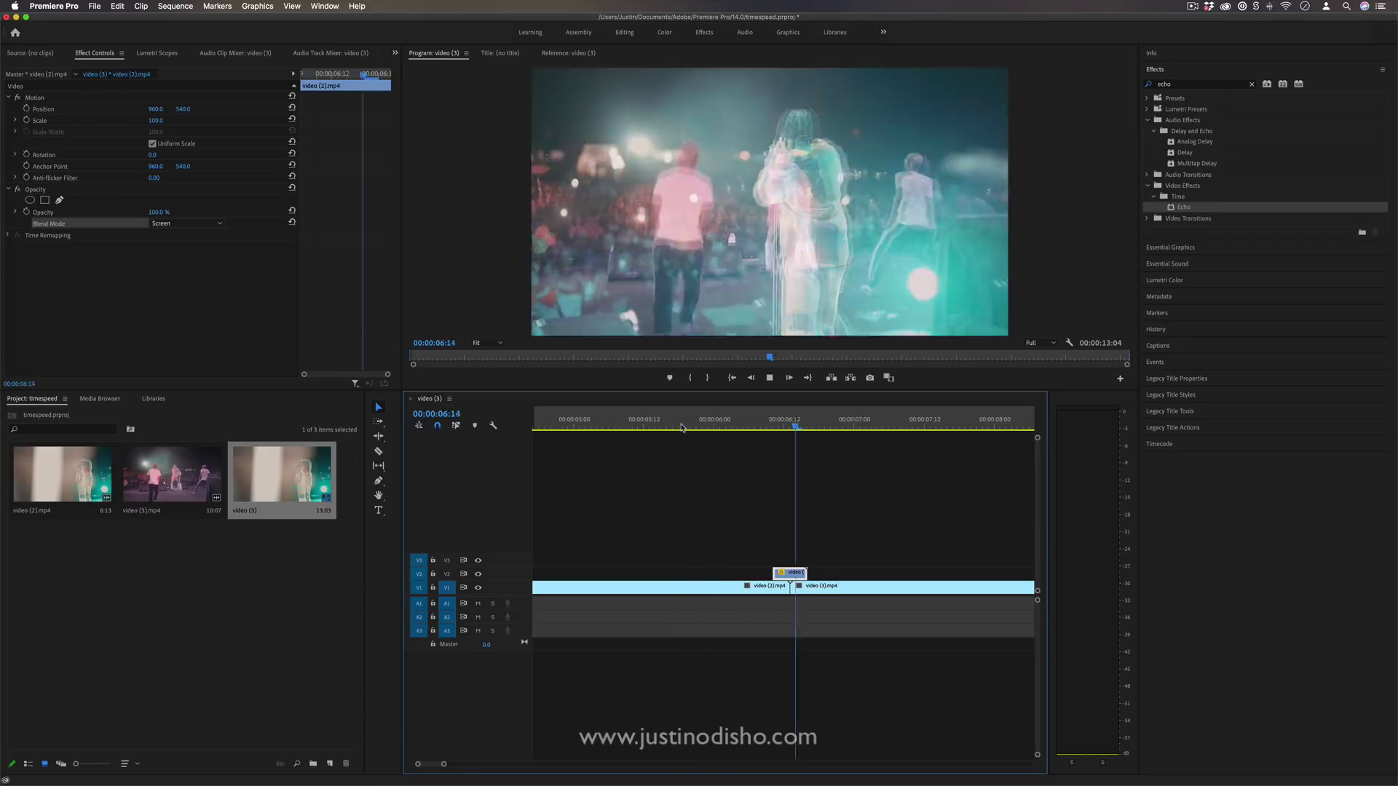
key("space")
left_click(748, 421)
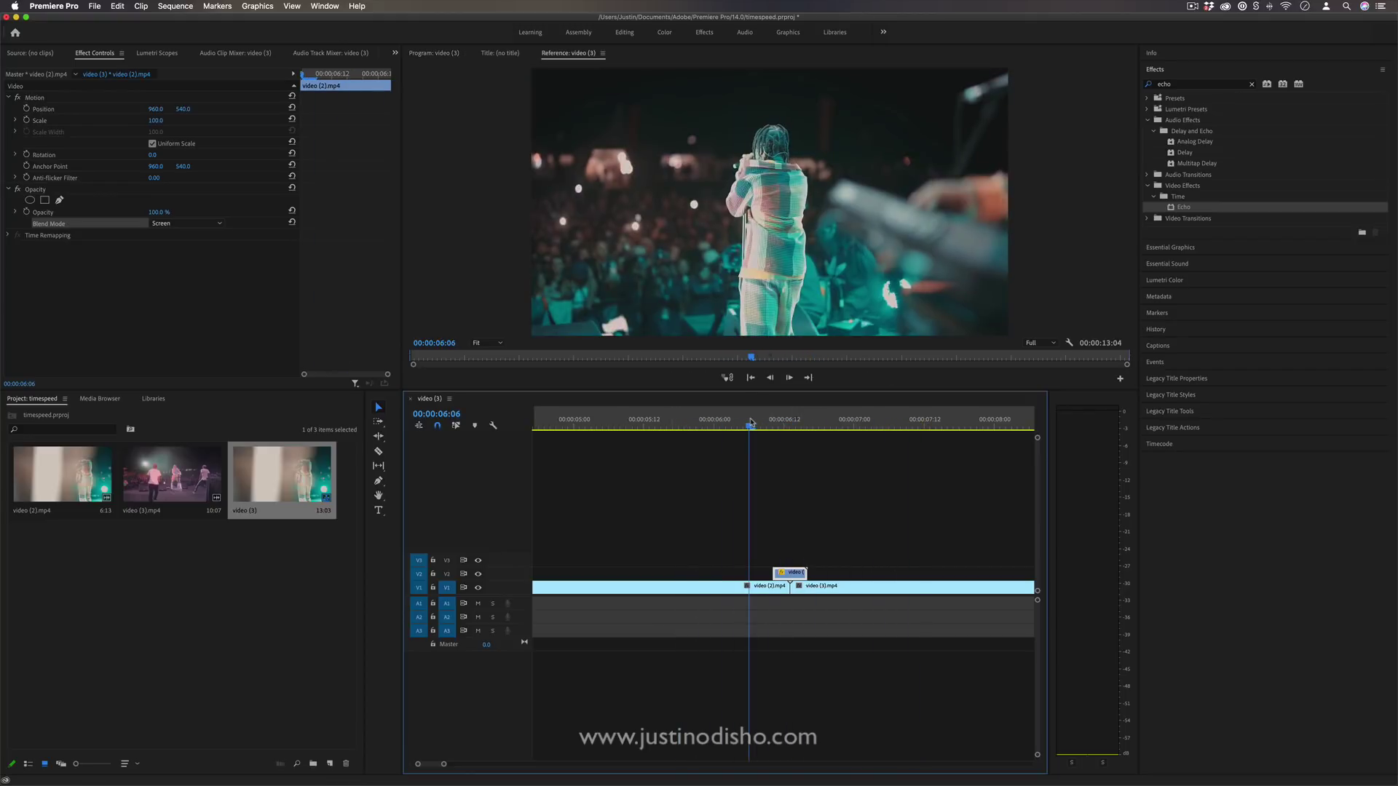
key("space")
key("space")
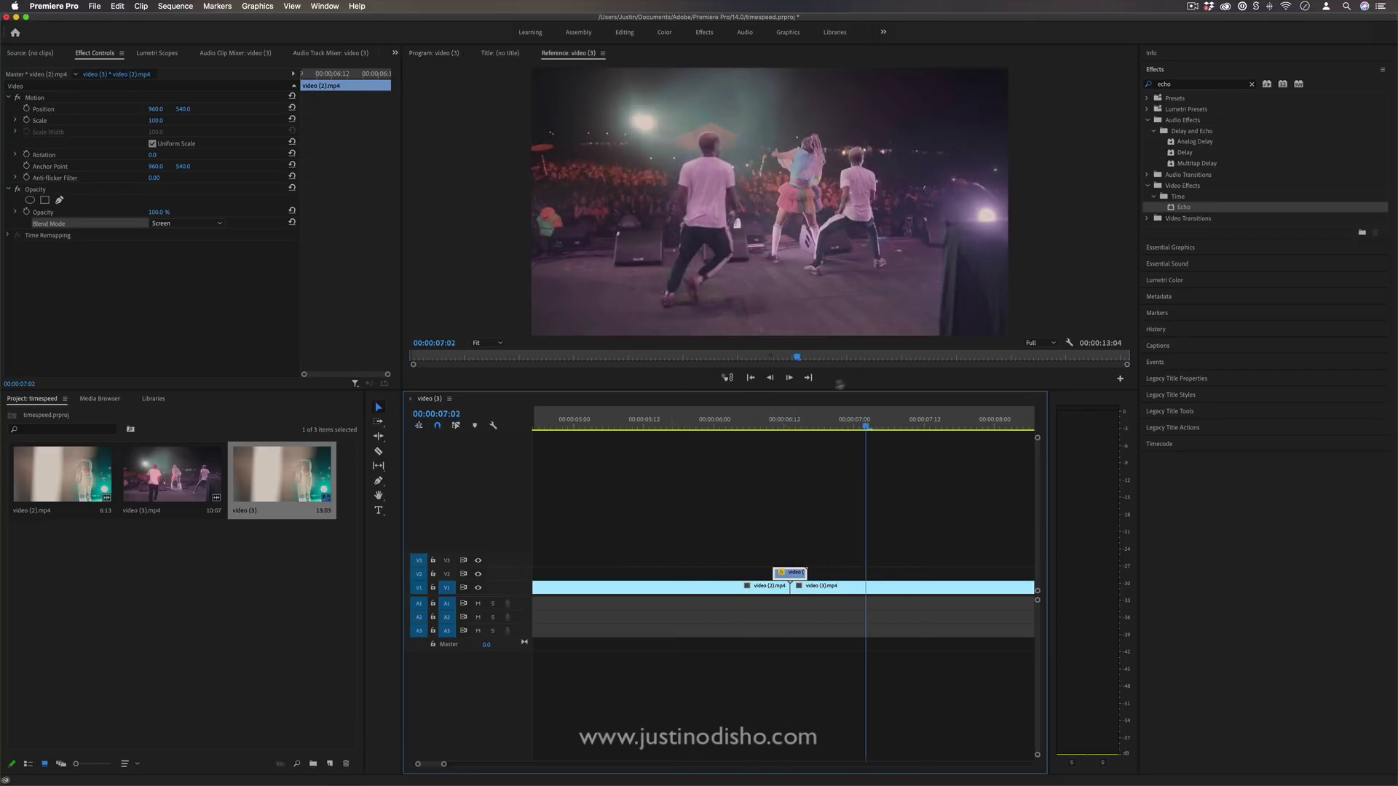
left_click(792, 426)
left_click_drag(790, 426, 791, 426)
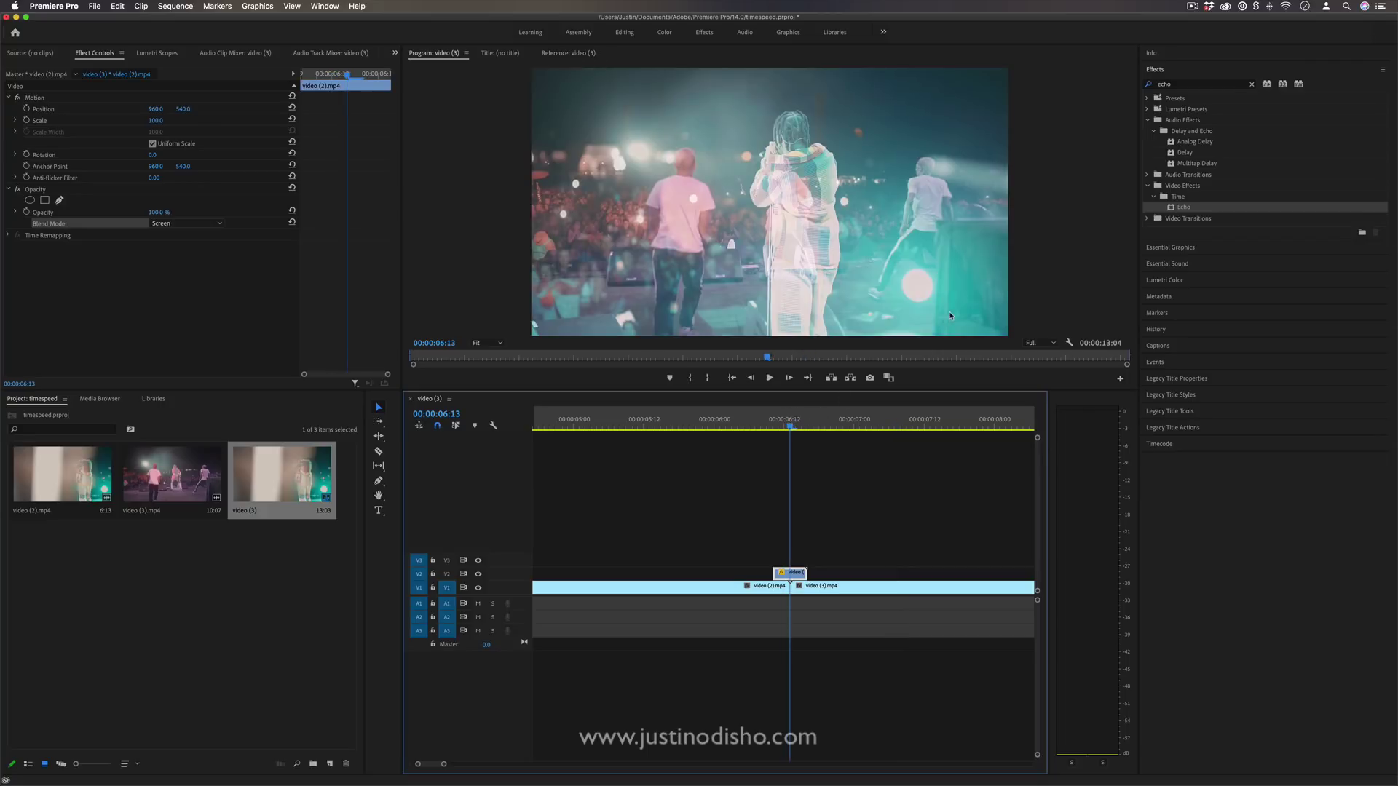
left_click(1180, 85)
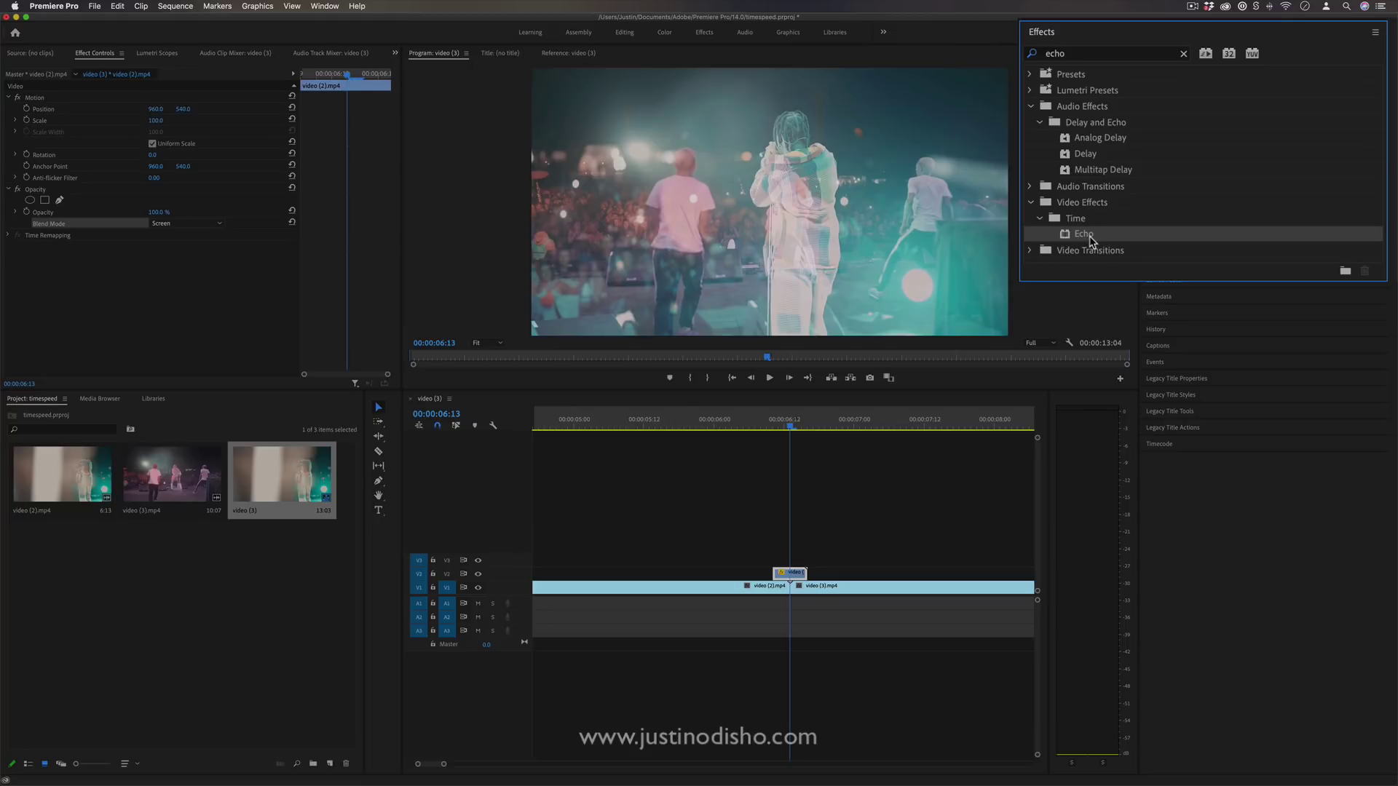
Apply Echo to the short clip with 2 echoes, 0.30 starting intensity and -0.833 s echo time.
left_click_drag(1094, 236, 794, 572)
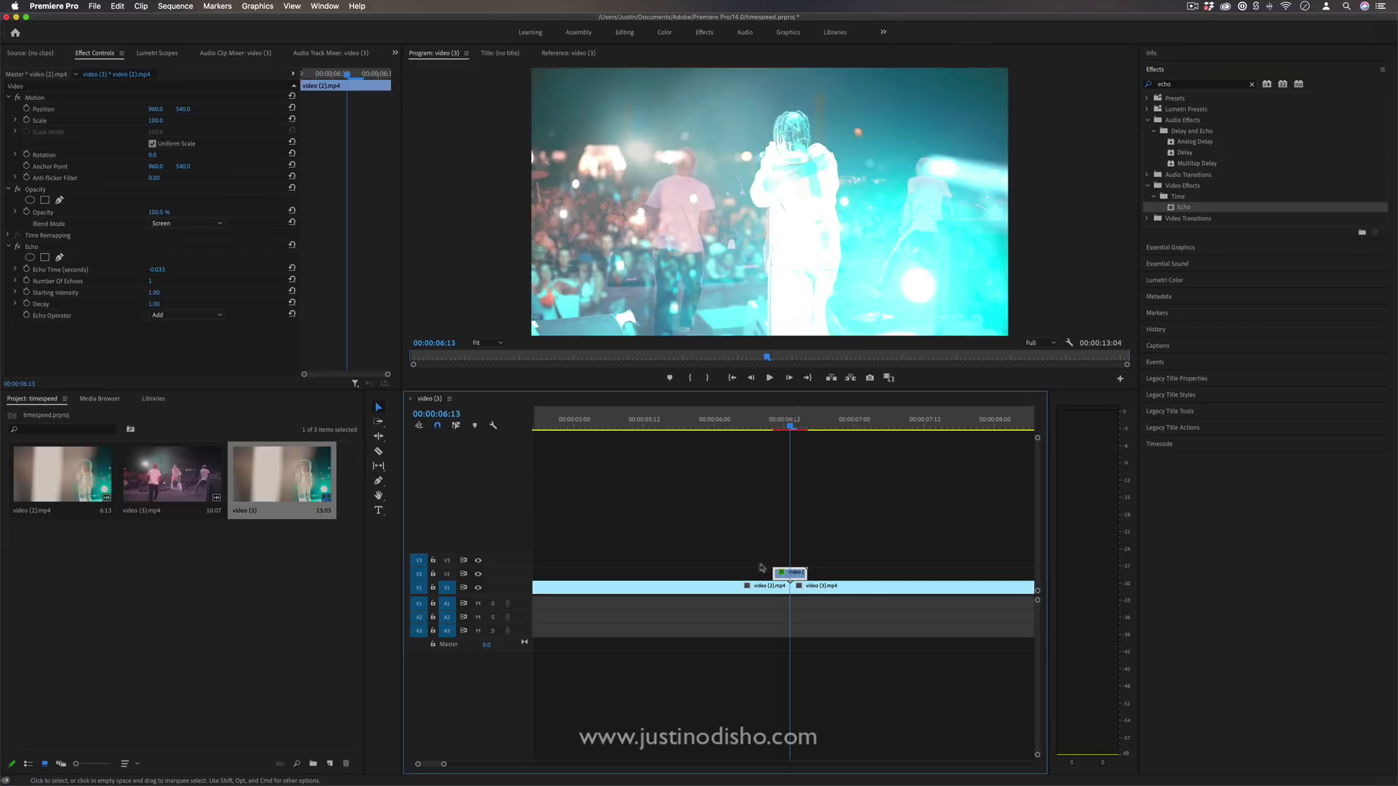
left_click(99, 282)
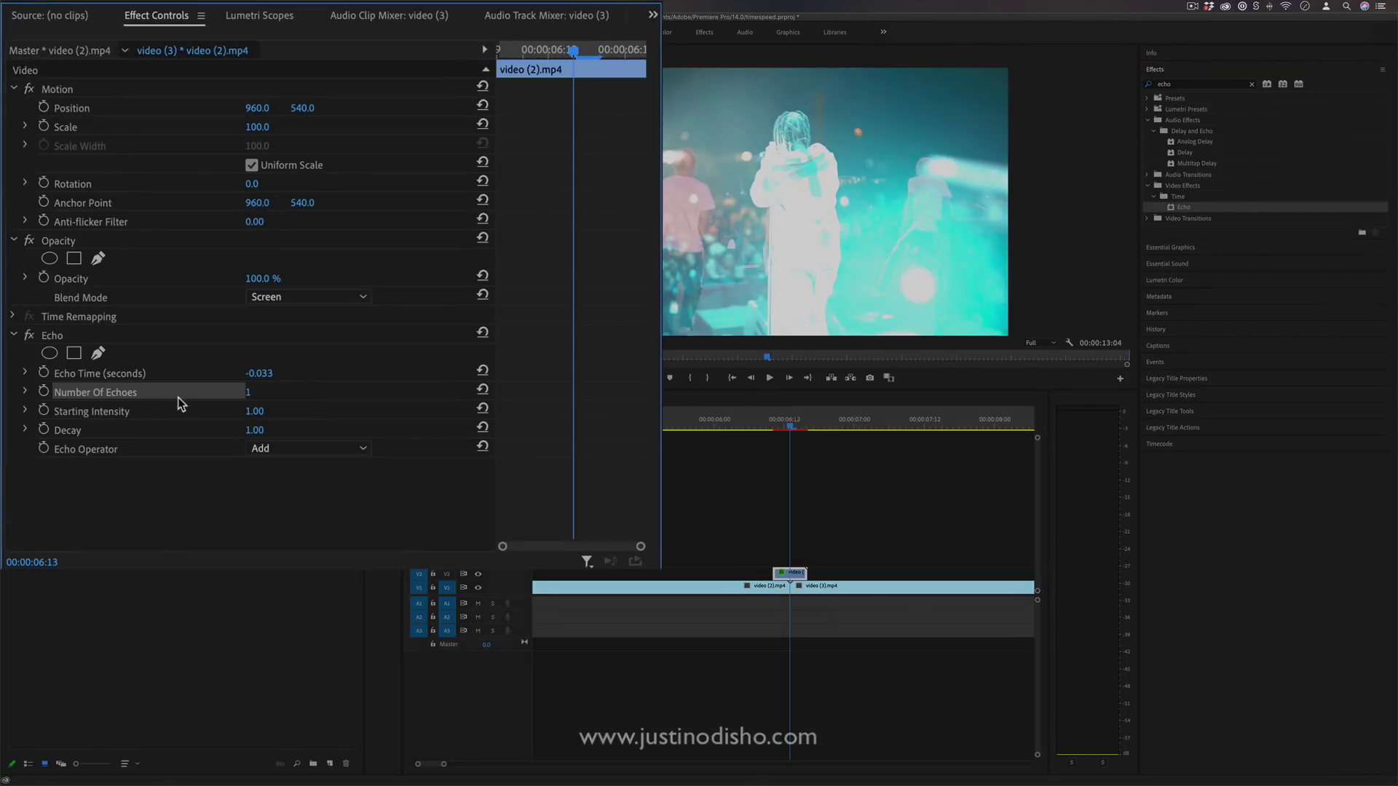
left_click(262, 393)
key("Up")
key("Up")
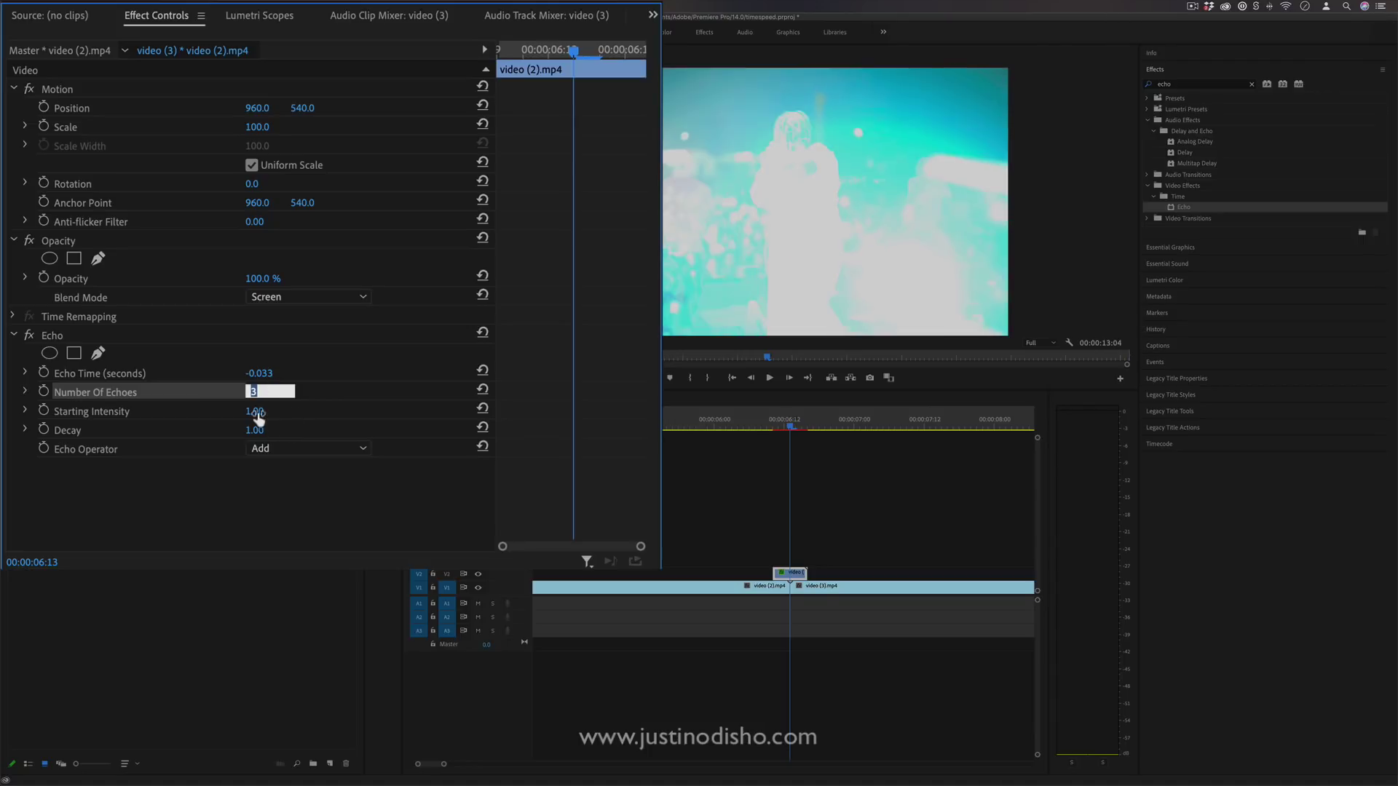
mouse_move(257, 411)
left_mouse_down()
mouse_move(206, 411)
mouse_move(271, 412)
mouse_move(247, 430)
mouse_move(271, 431)
left_mouse_up()
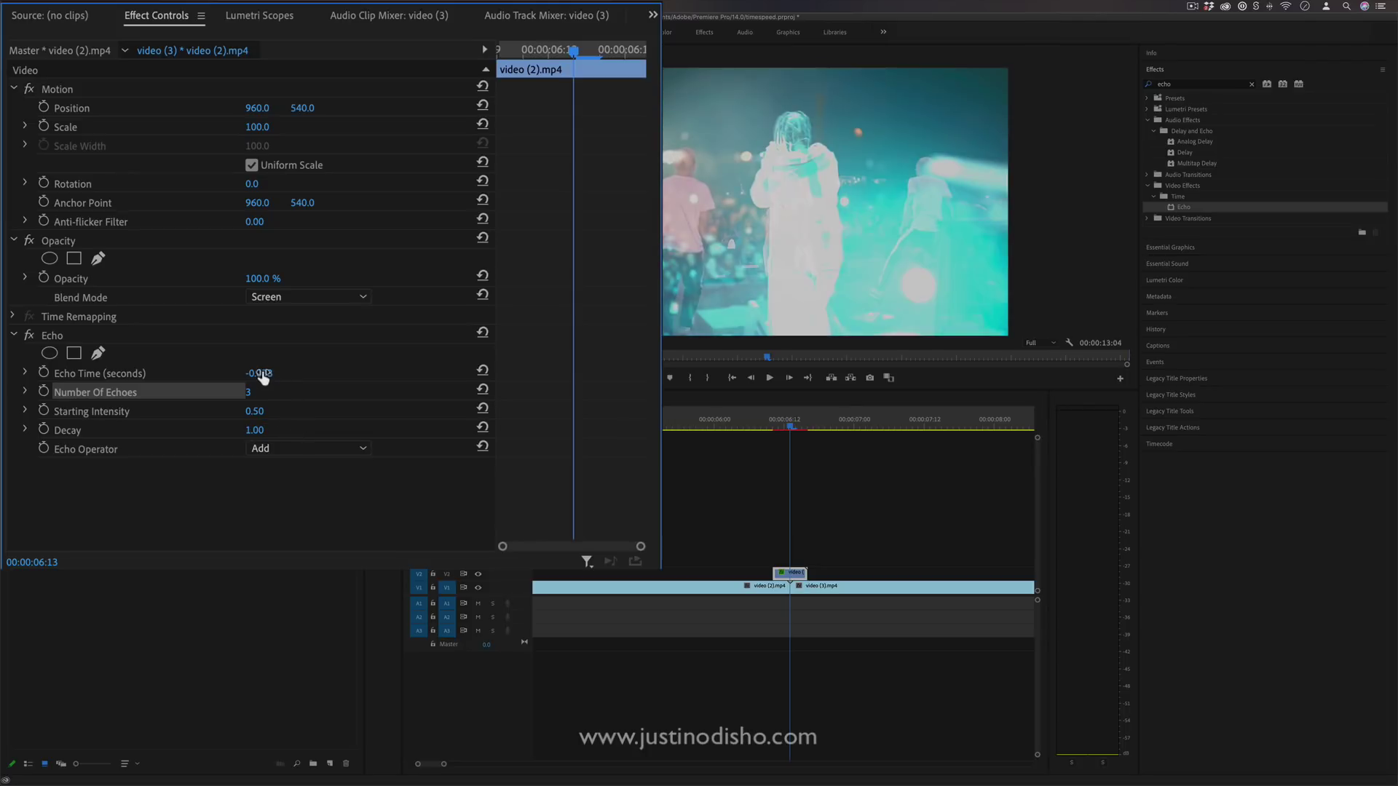
left_click(86, 377)
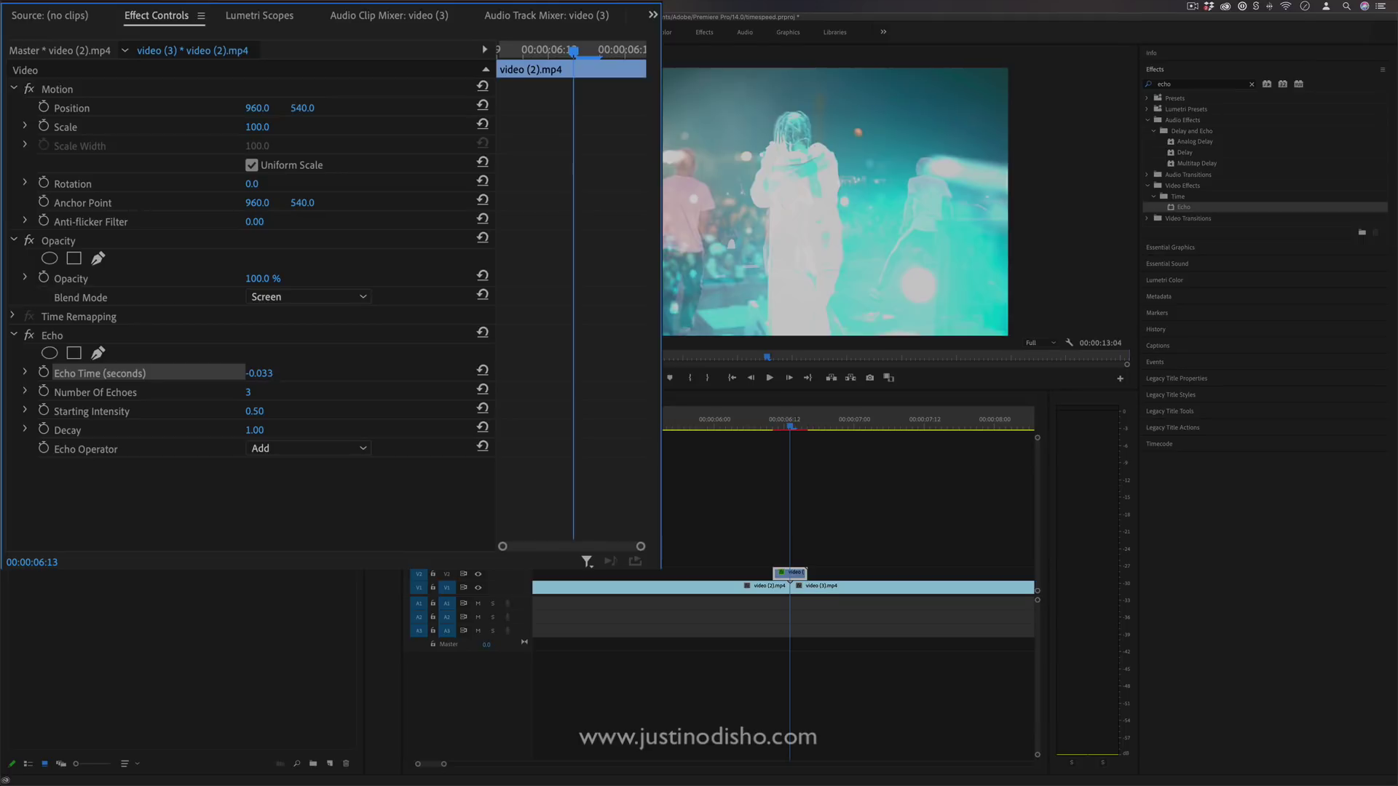
left_click_drag(259, 373, 193, 372)
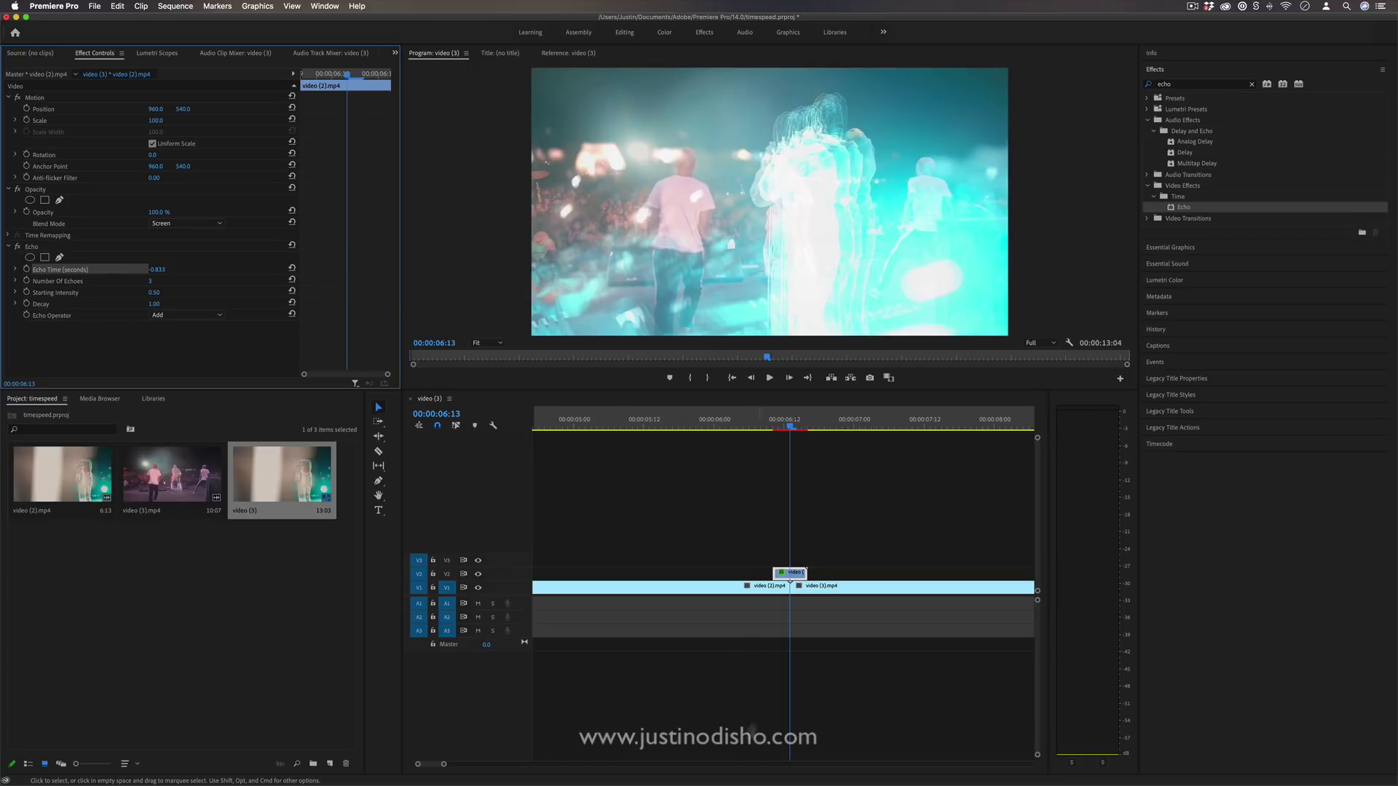
left_click_drag(443, 764, 494, 764)
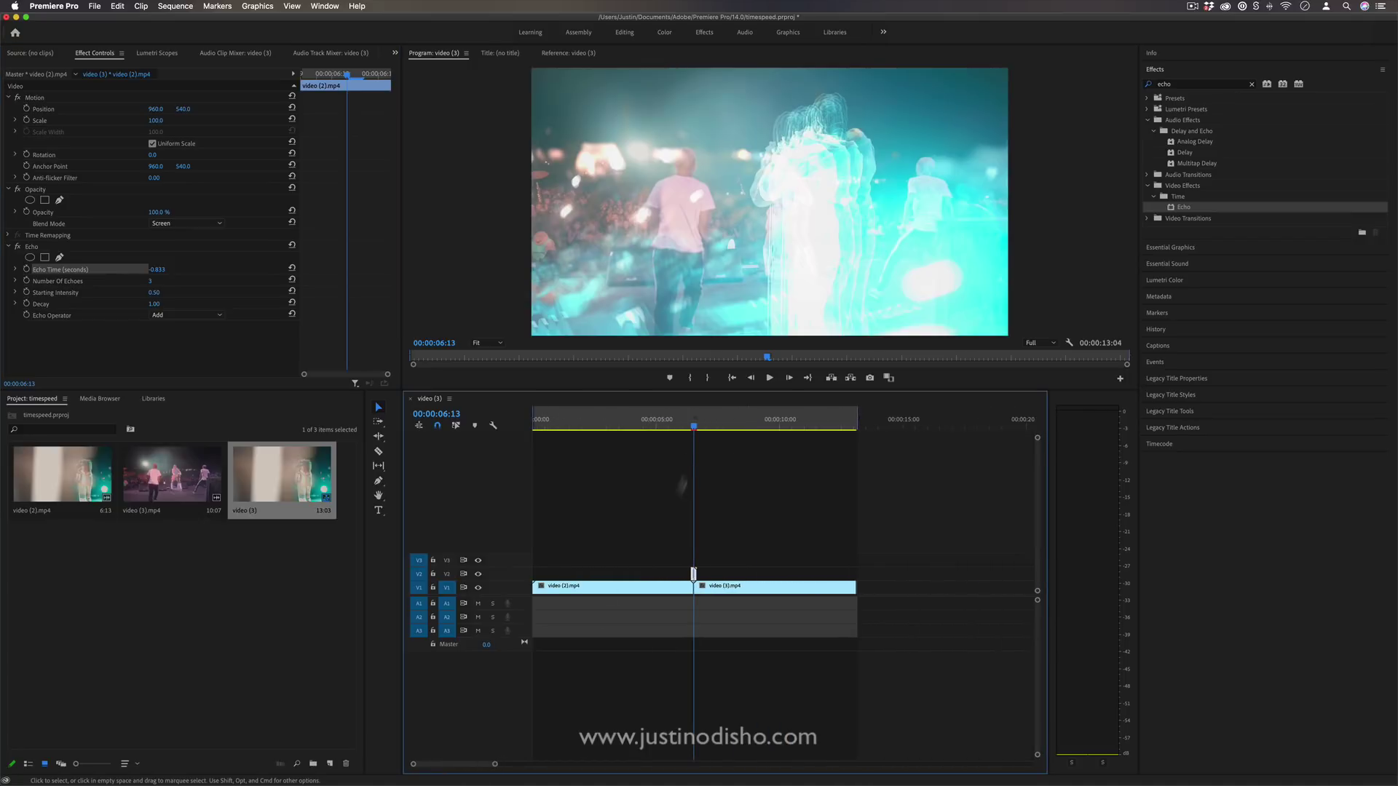
left_click(685, 424)
left_click(683, 424)
mouse_move(682, 425)
left_mouse_down()
mouse_move(711, 425)
mouse_move(671, 426)
left_mouse_up()
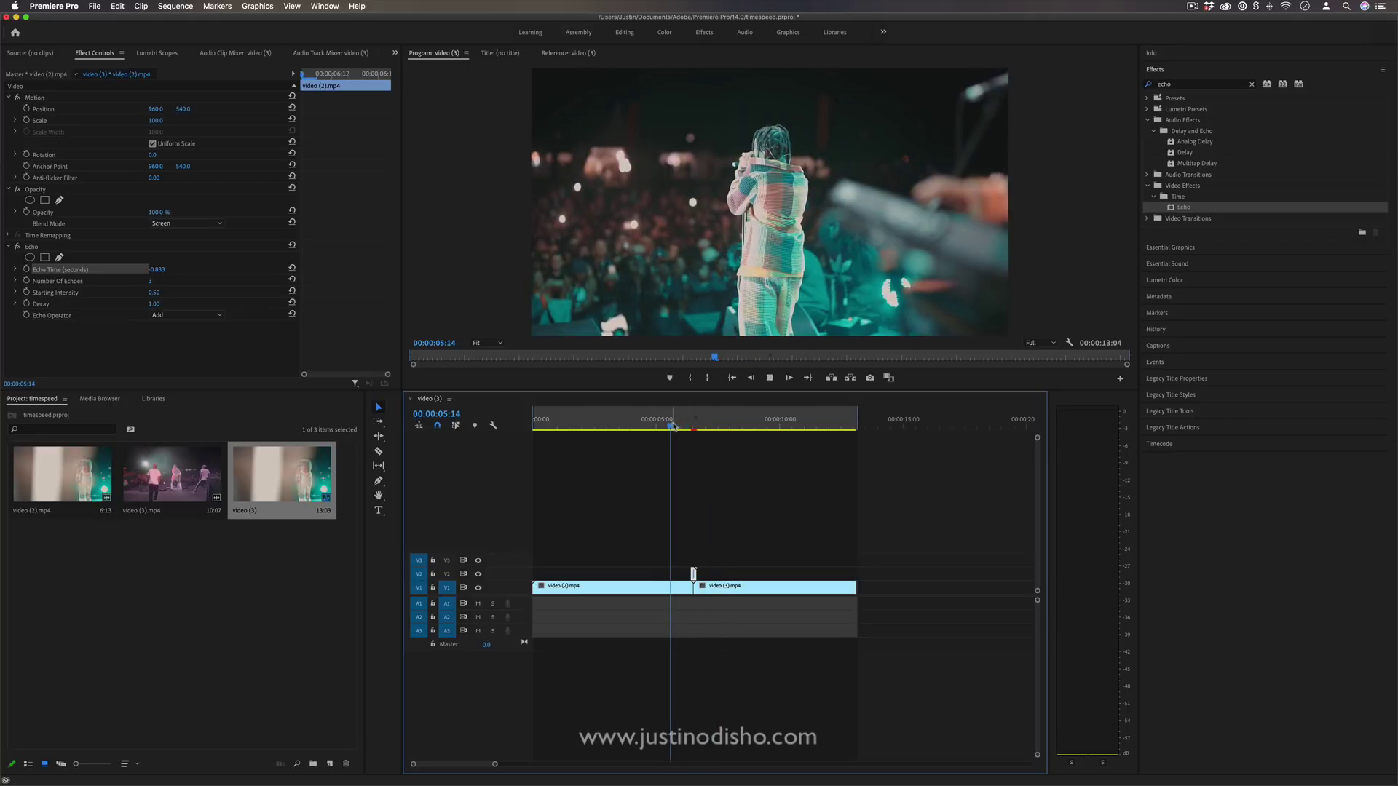
key("space")
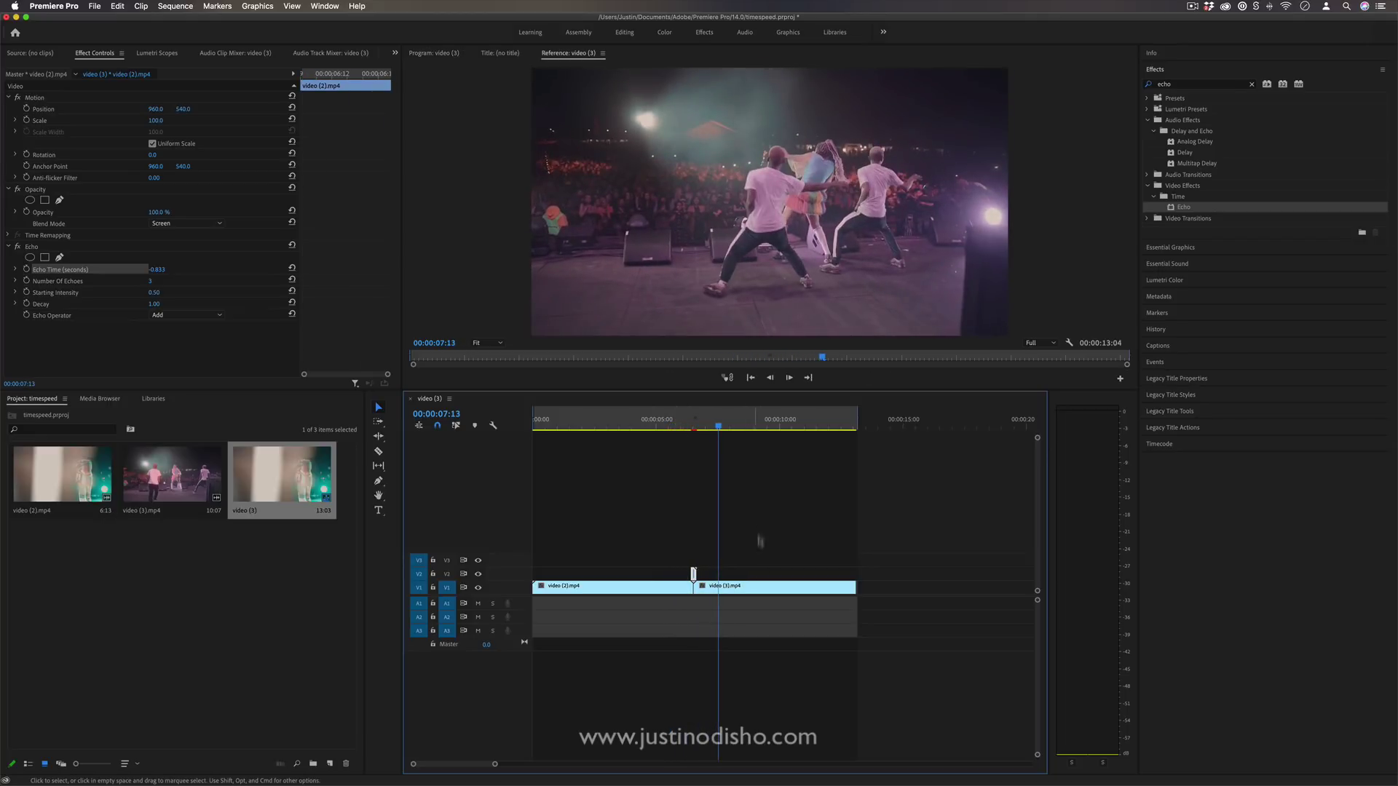
Duplicate video (3).mp4 onto V2 and set the copy's speed to 300%.
left_click(748, 592)
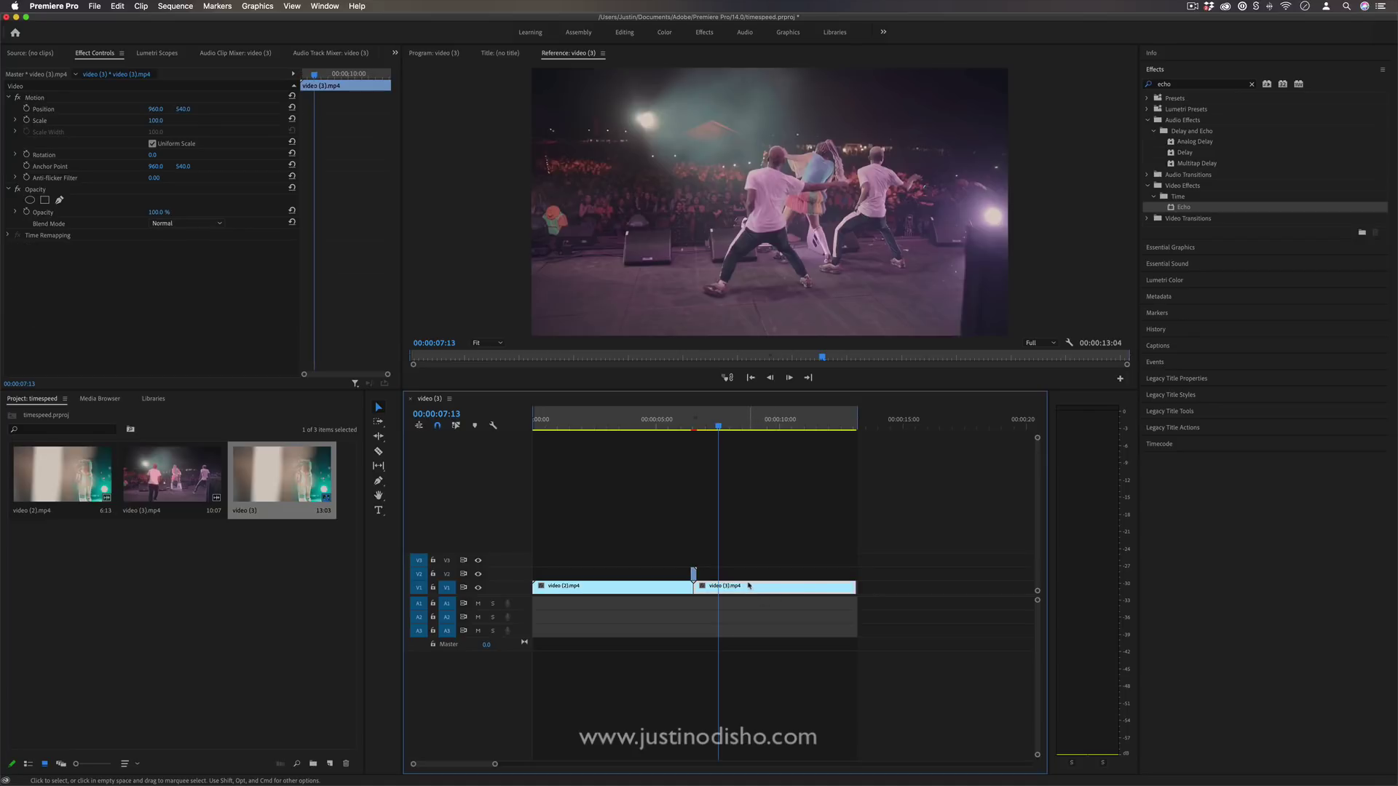
key("alt")
left_click_drag(744, 571, 762, 574)
left_click(800, 578)
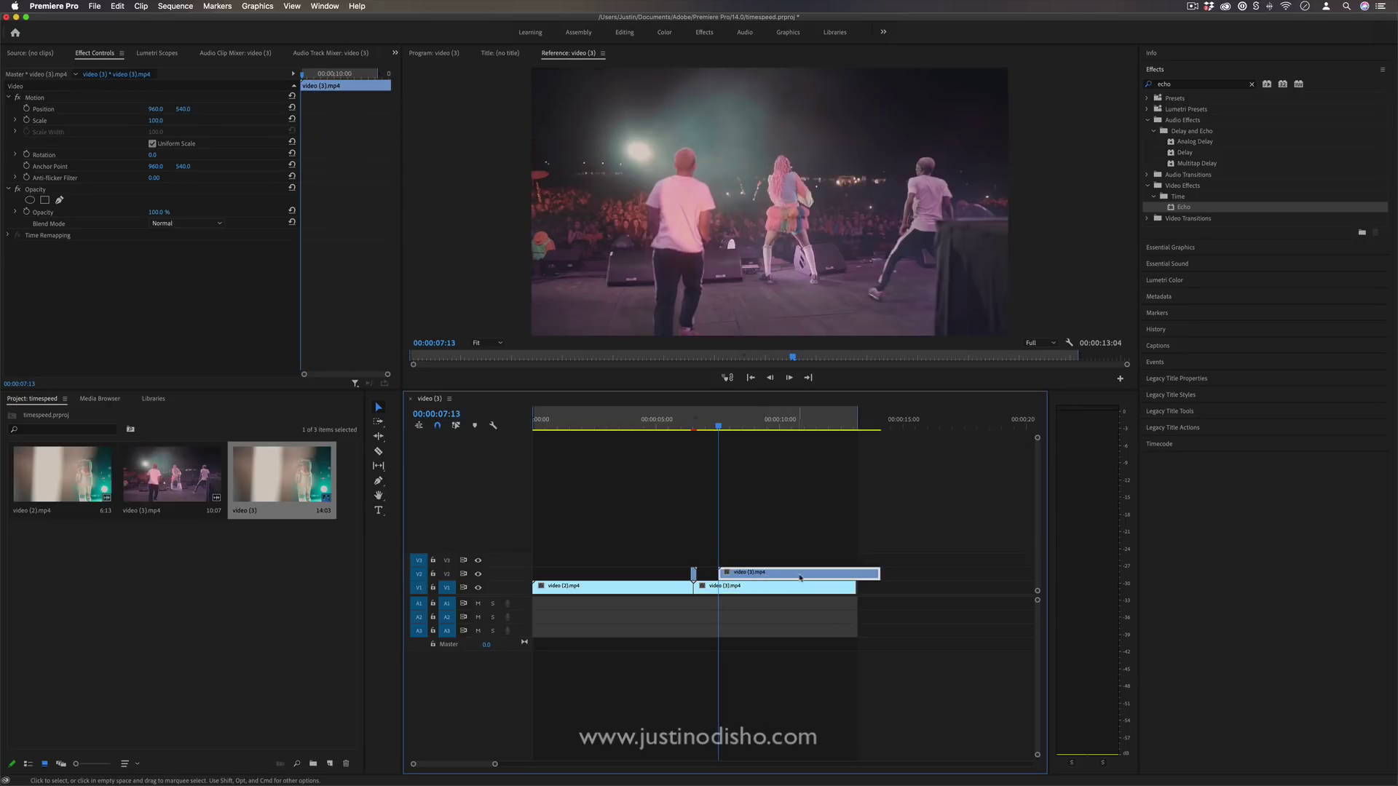
right_click(781, 578)
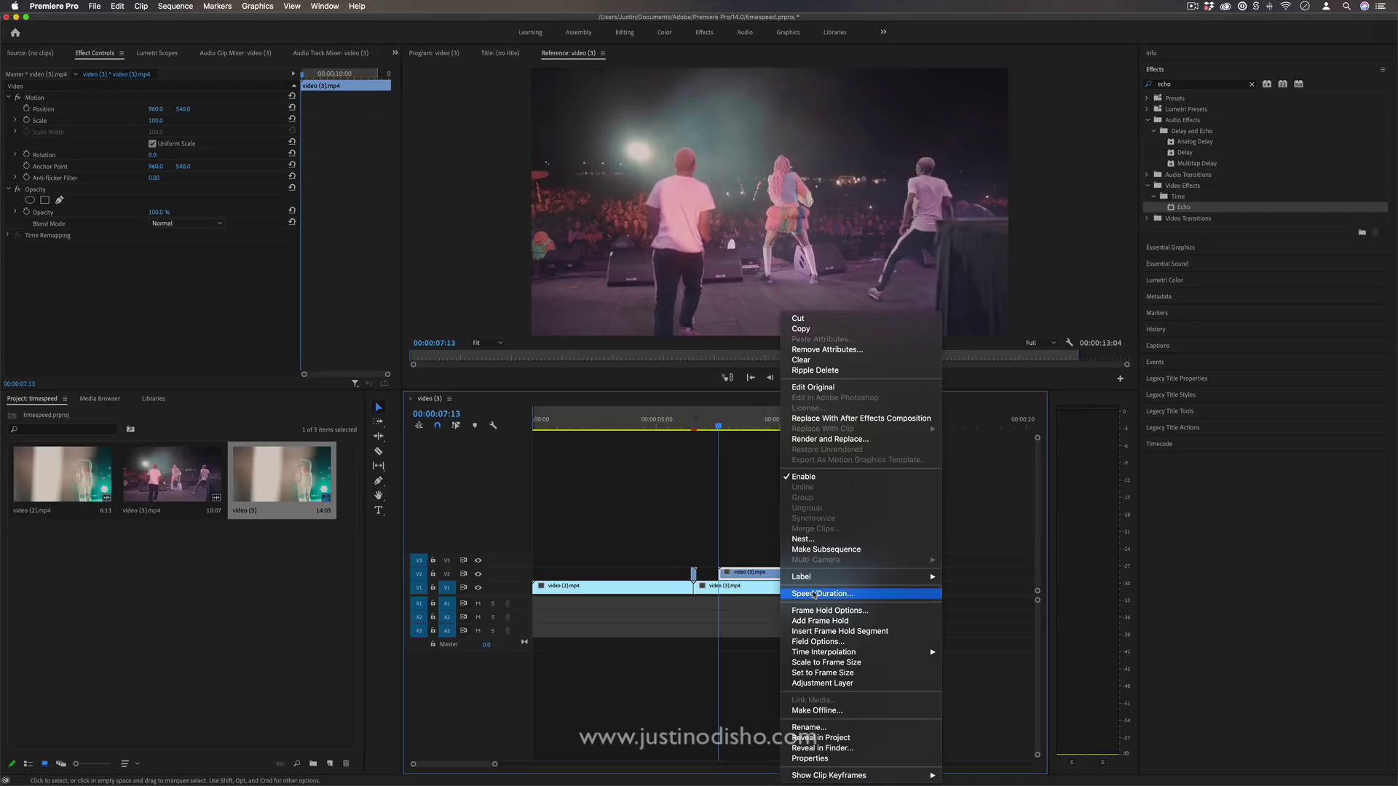
left_click(813, 591)
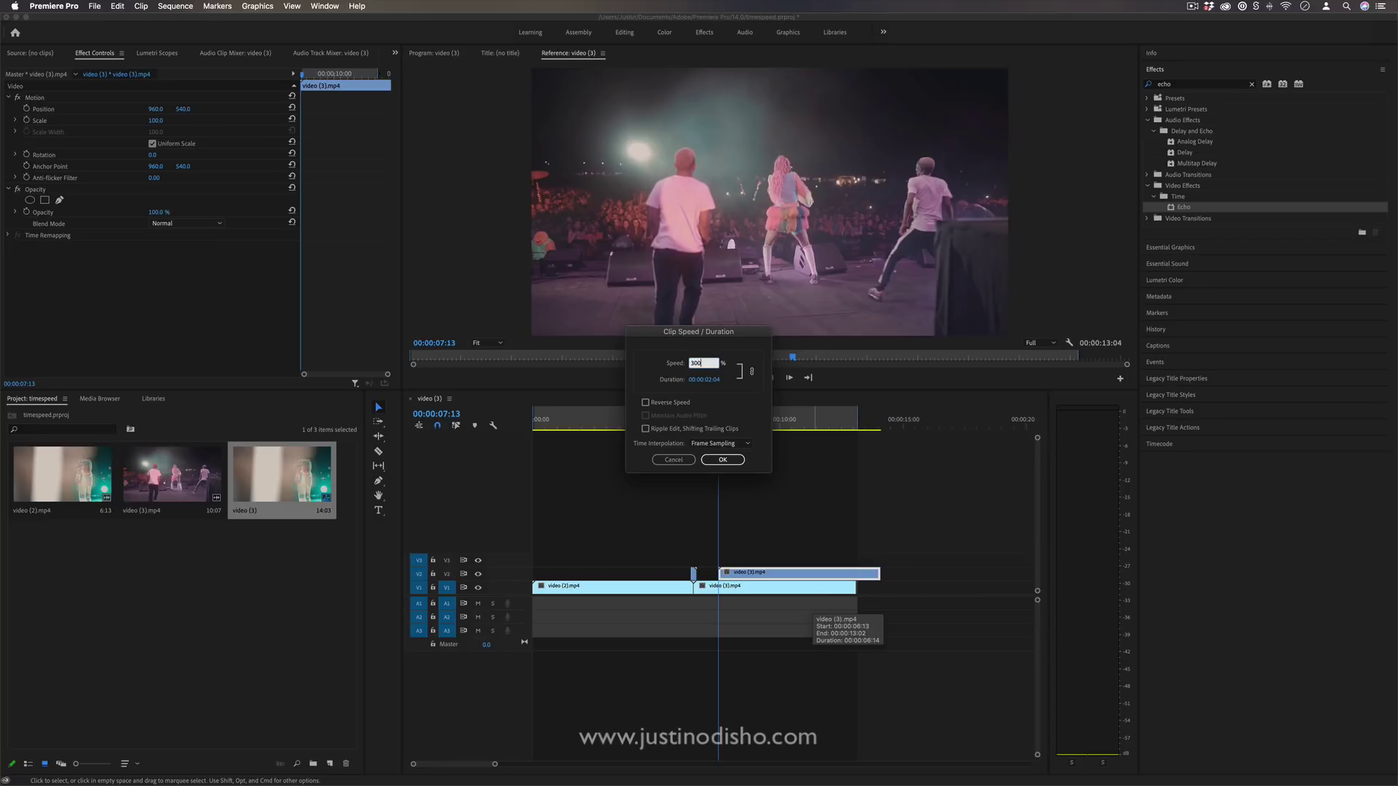
type("300")
key("Return")
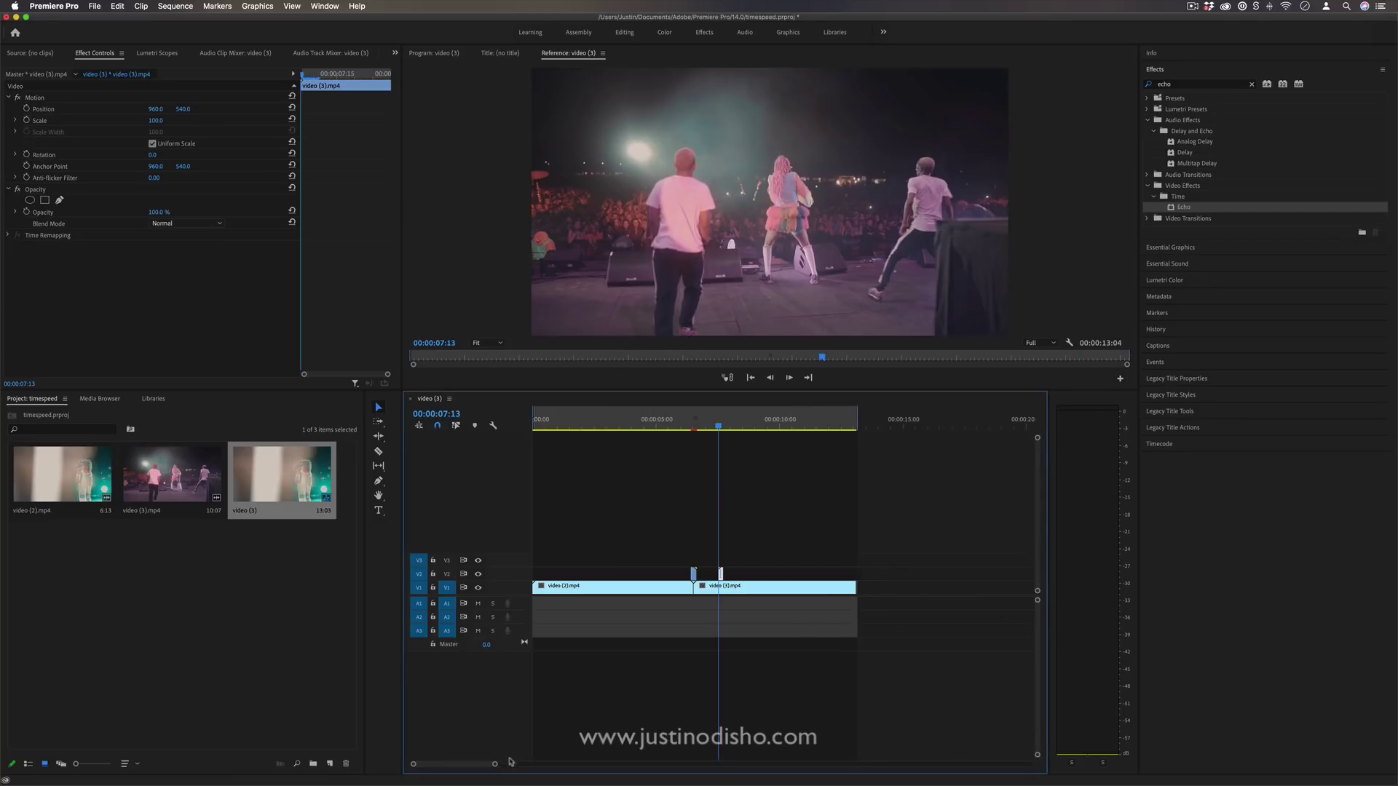
left_click_drag(495, 764, 463, 763)
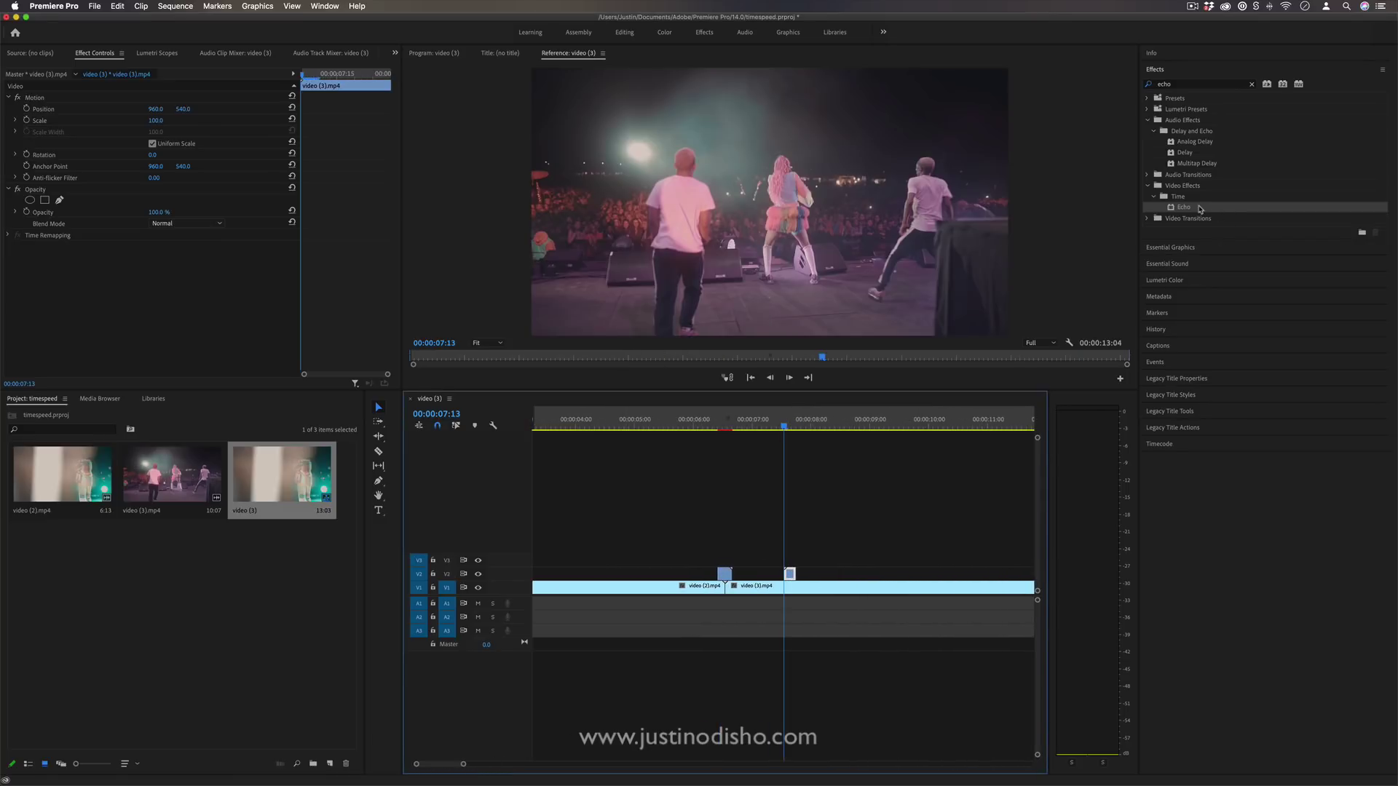
Add Echo to the 300% copy and give it Screen blending, matching the first flash.
left_click_drag(1199, 209, 791, 574)
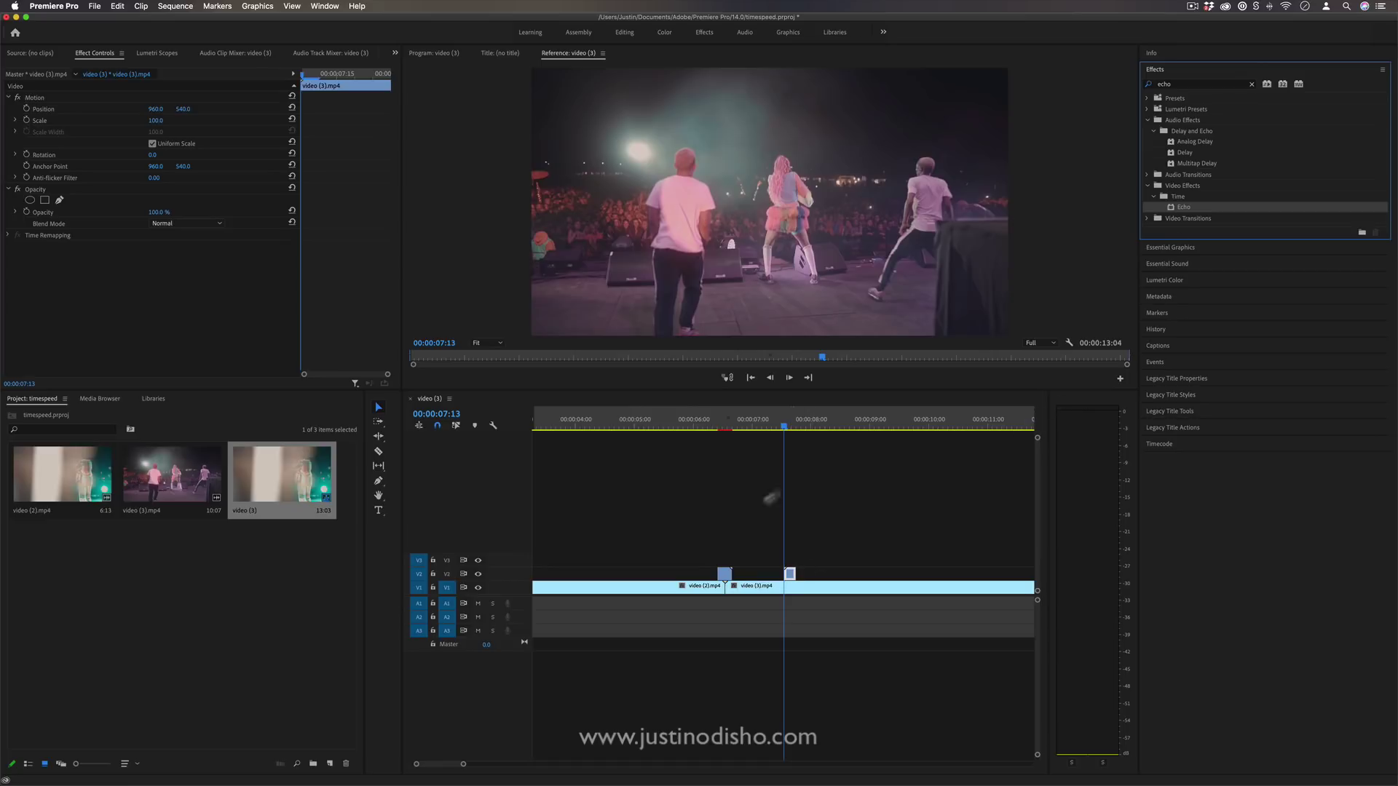
left_click(724, 573)
left_click(32, 248)
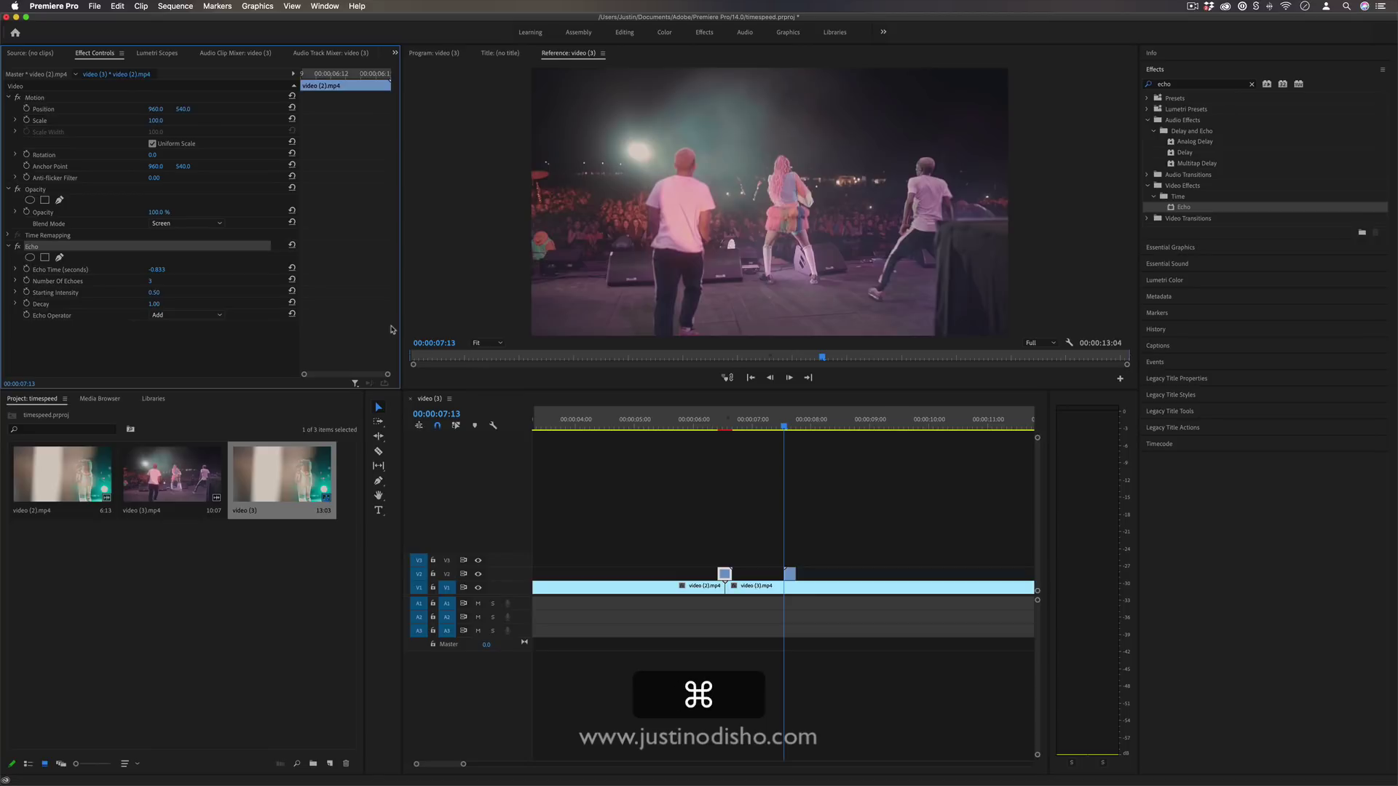
left_click(790, 574)
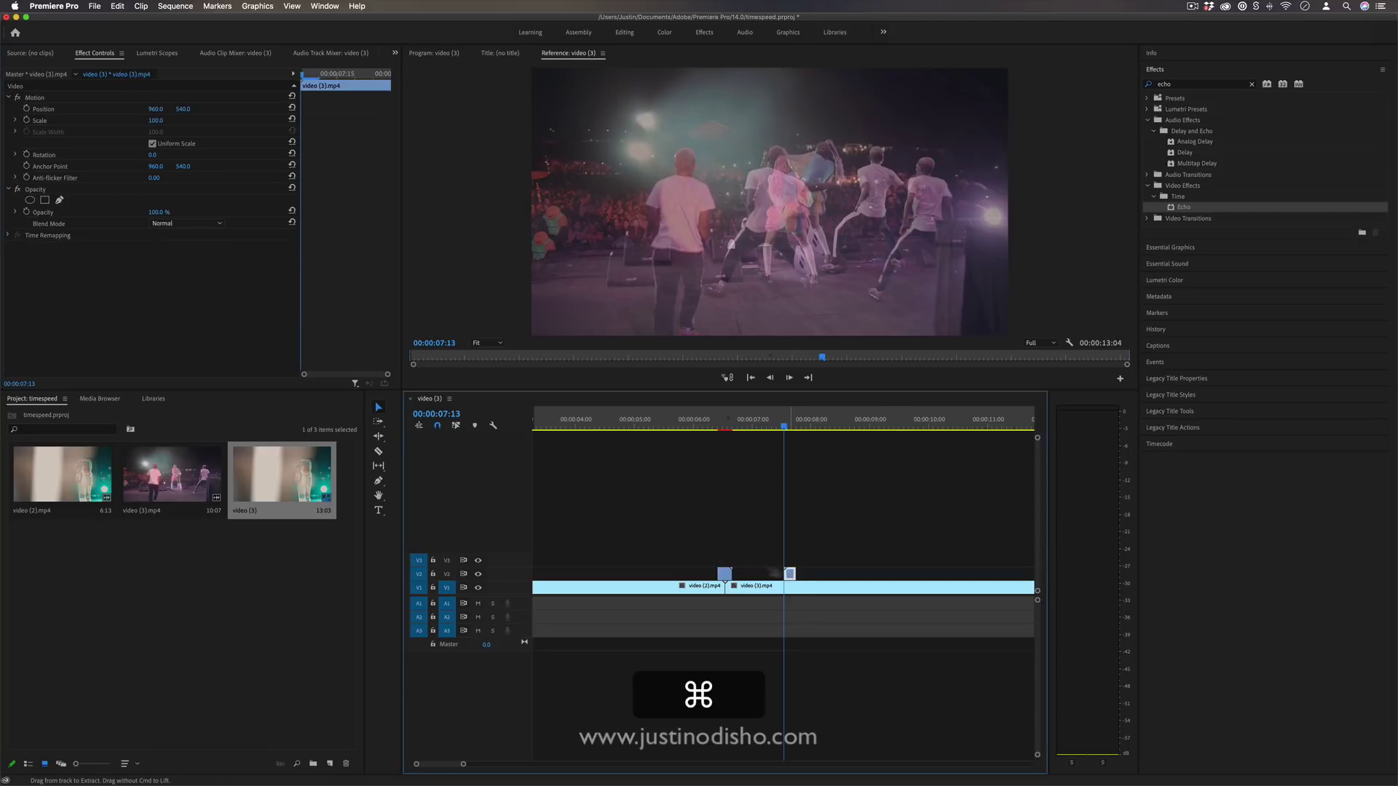
left_click(210, 224)
left_click(175, 334)
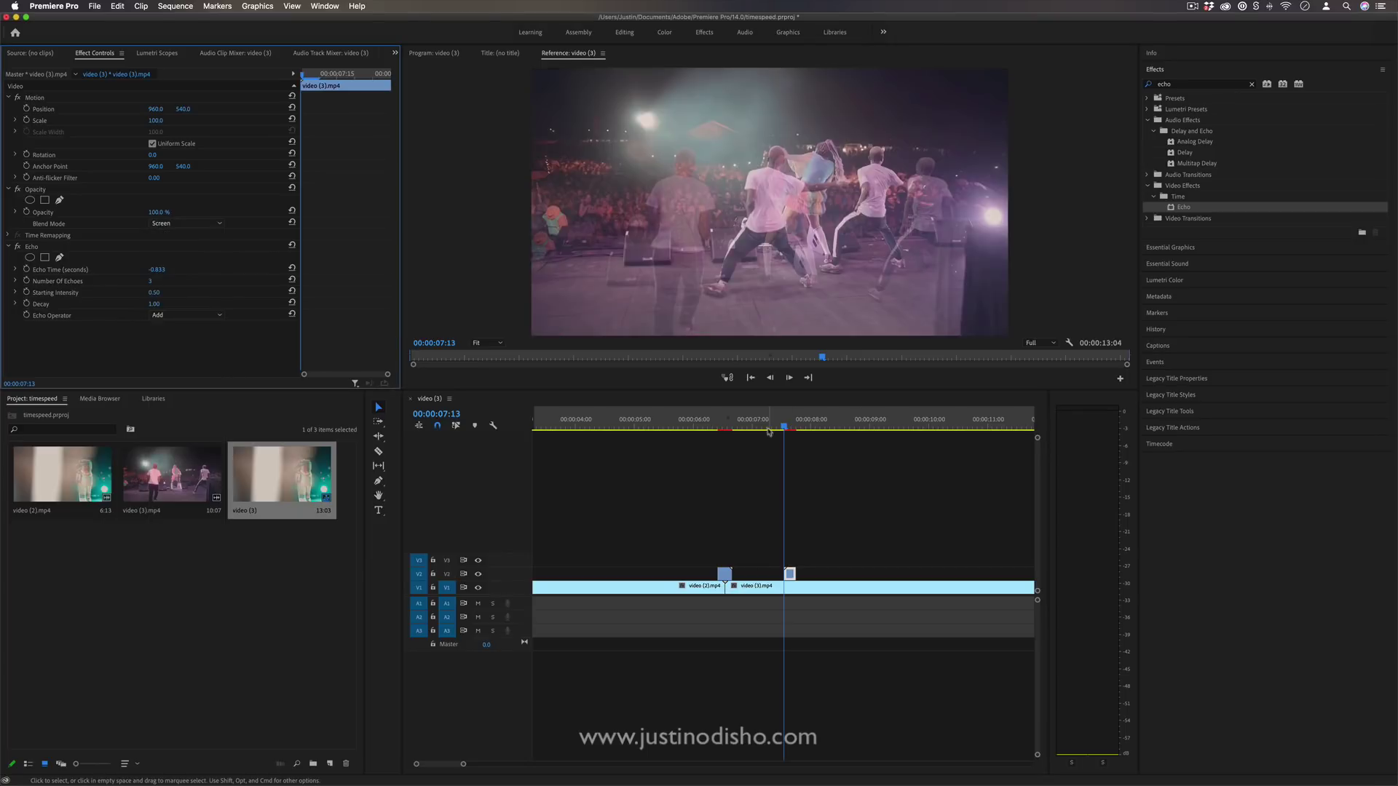
left_click_drag(768, 430, 752, 426)
Play back the new flash around 7:07 a couple of times to review it.
key("space")
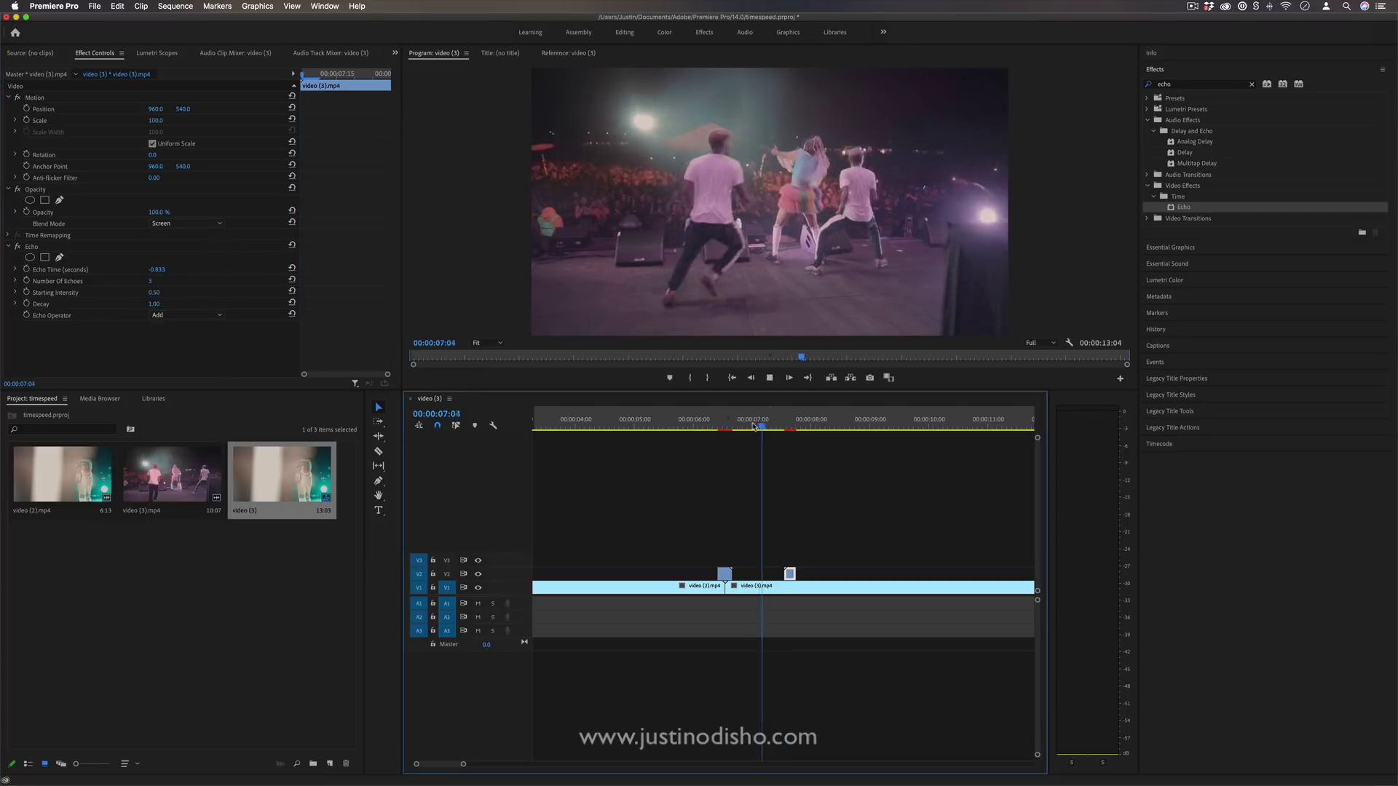
left_click_drag(779, 427, 773, 421)
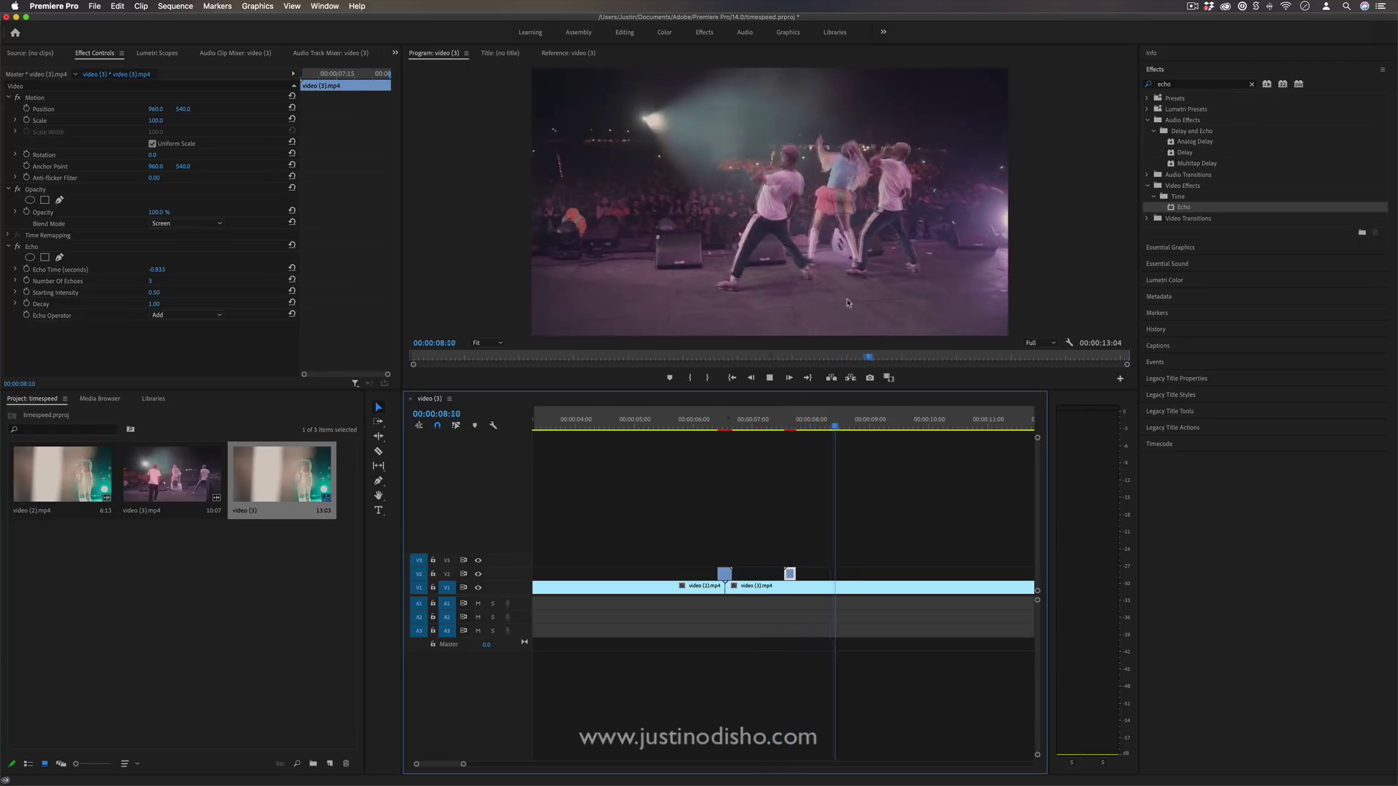
key("space")
right_click(791, 575)
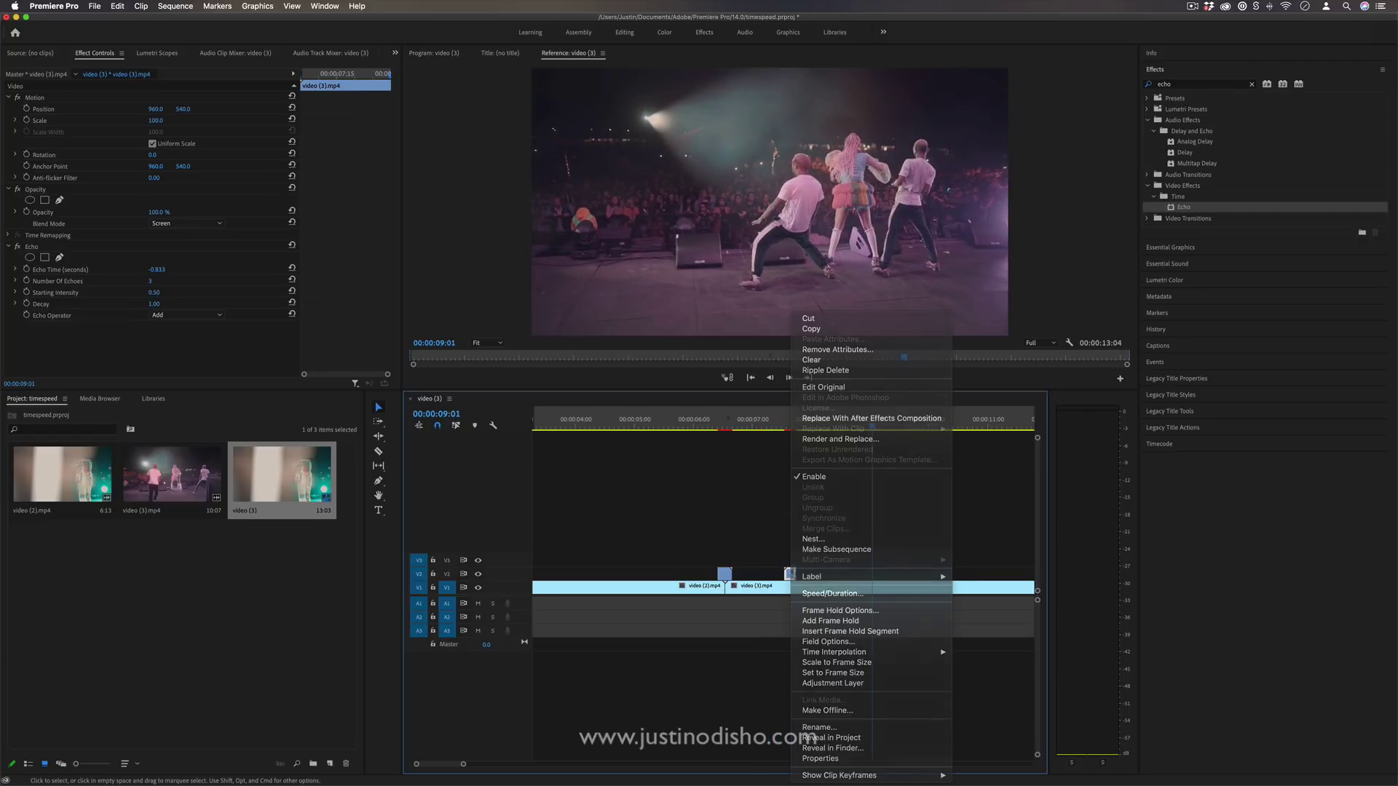
left_click(767, 416)
key("space")
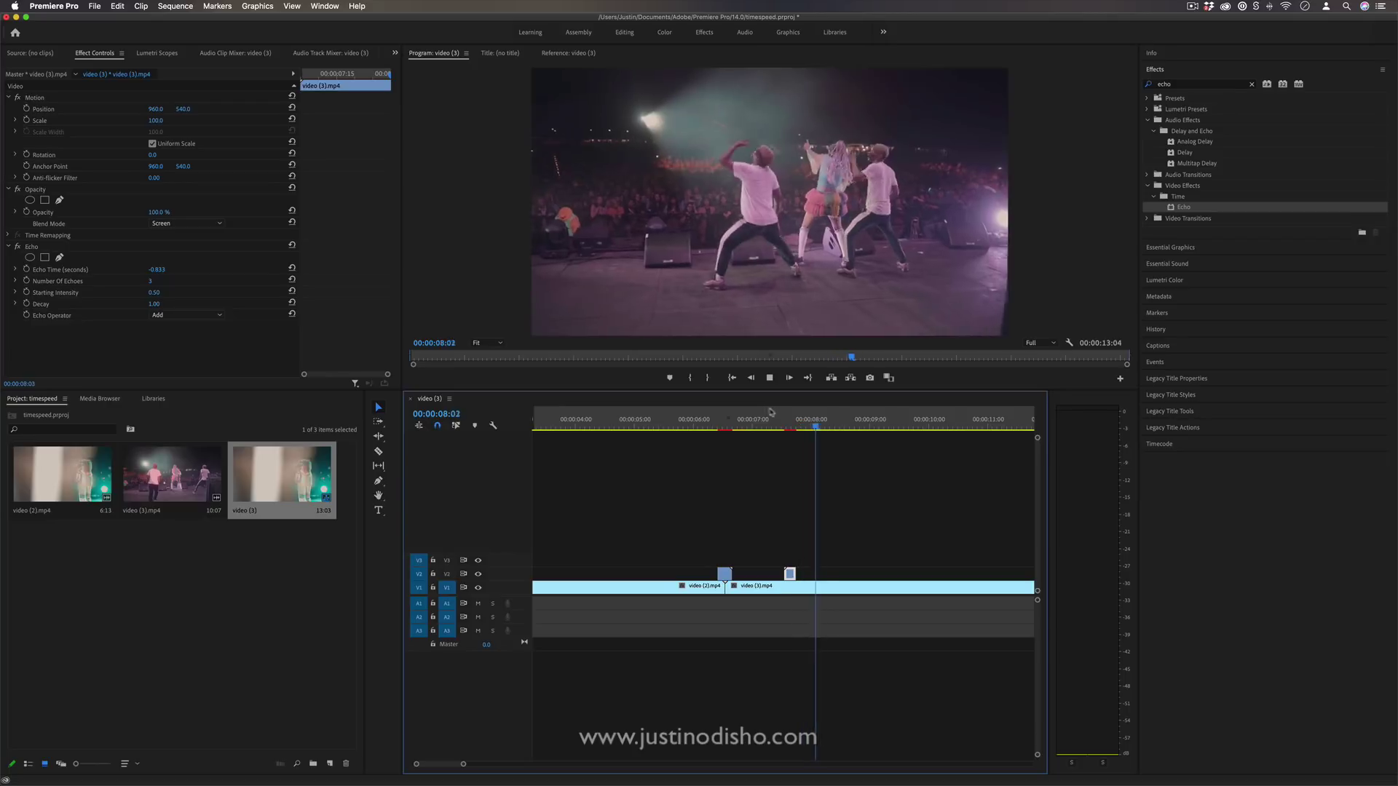
key("space")
Copy the echoed flash clip onto V2 at the sequence end and check the last frame.
left_click_drag(464, 765, 497, 763)
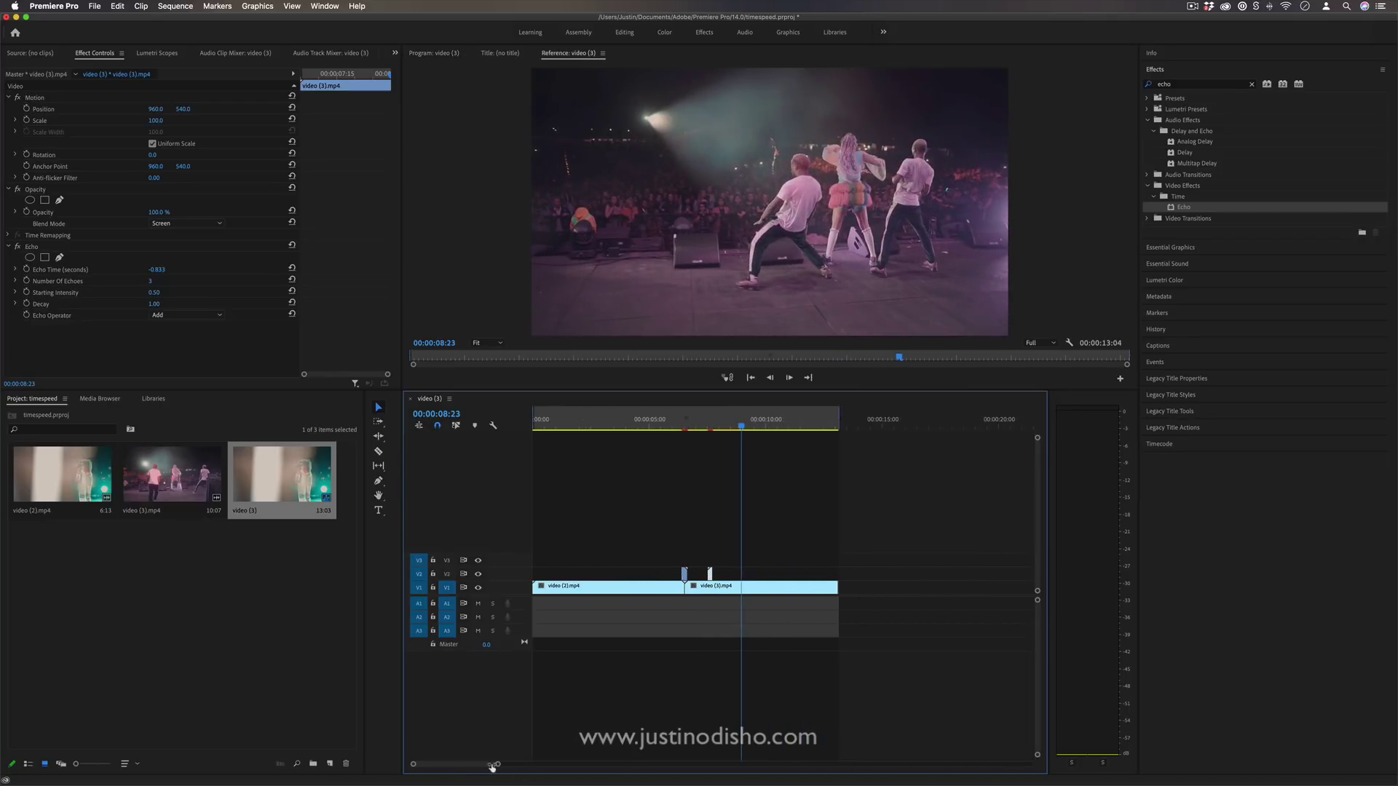
key("alt")
left_click_drag(709, 574, 836, 576)
left_click(831, 419)
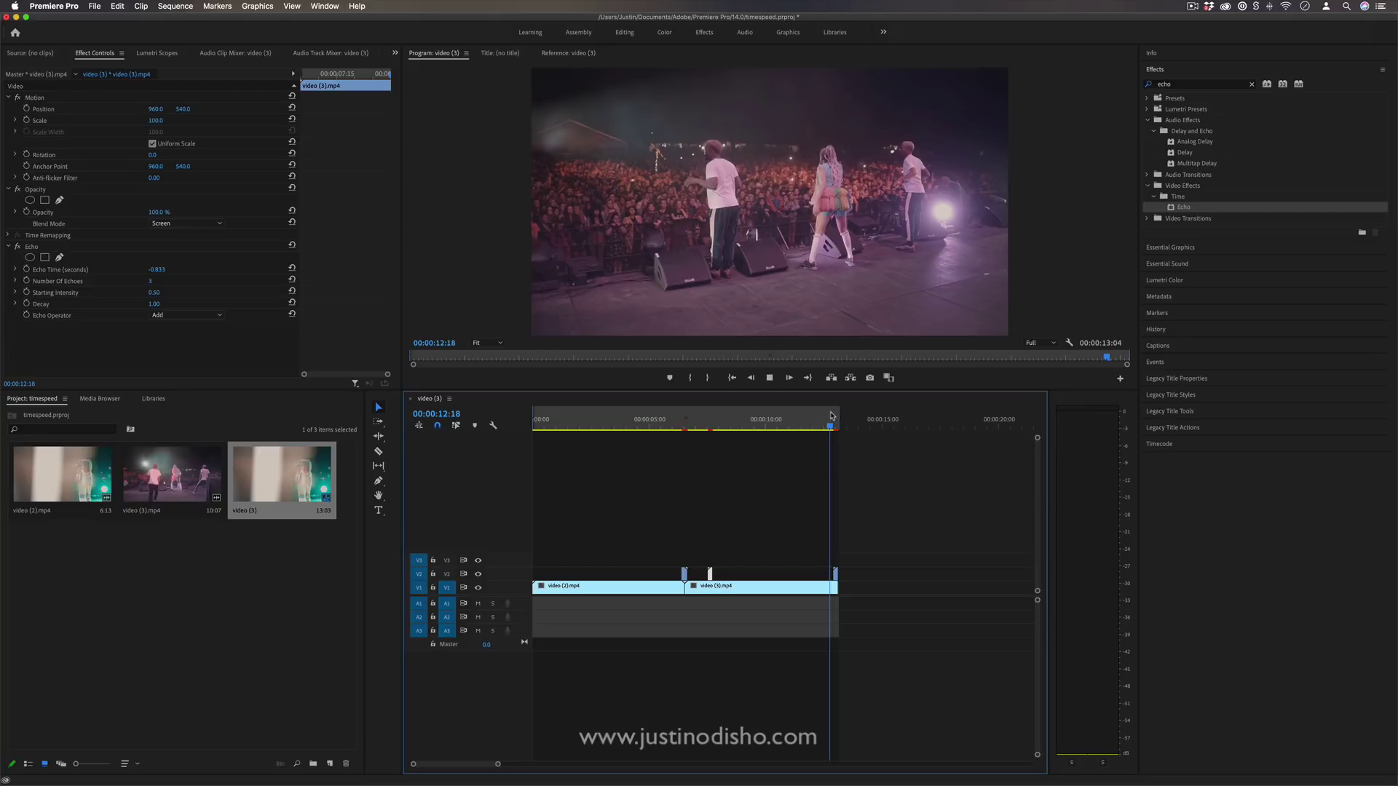
left_click(832, 421)
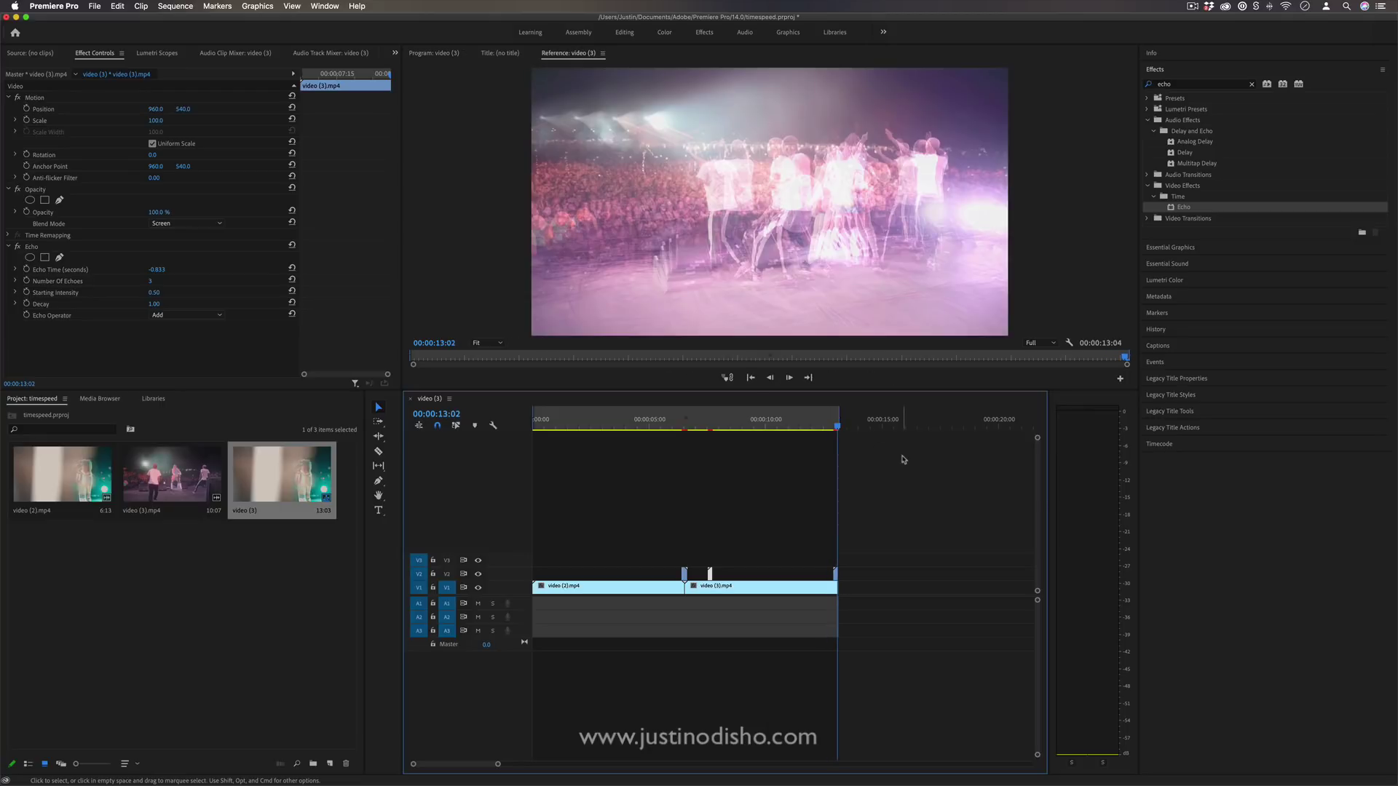
Apply the default Cross Dissolve to the V1 edit point at 6:12.
left_click(832, 486)
left_click(688, 430)
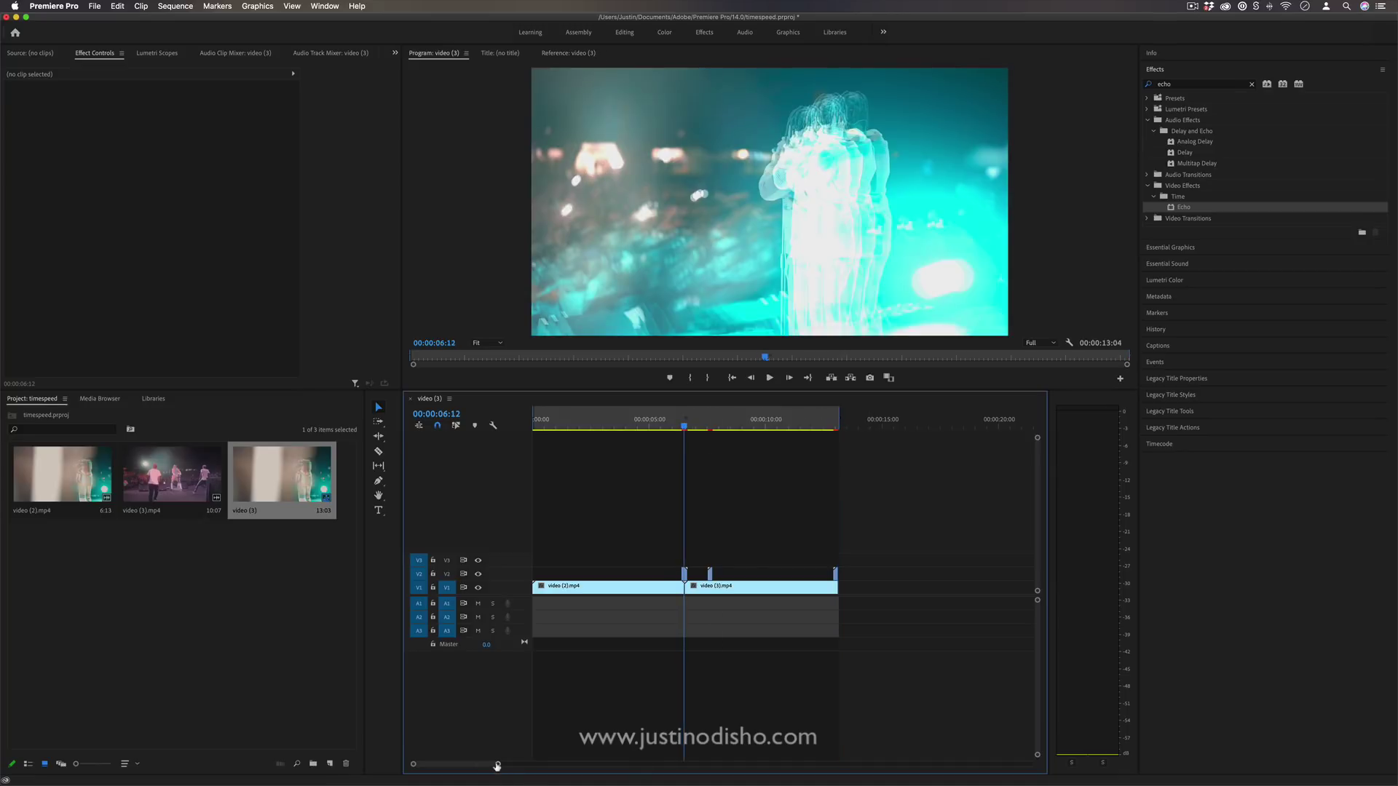
left_click_drag(497, 765, 431, 764)
right_click(800, 589)
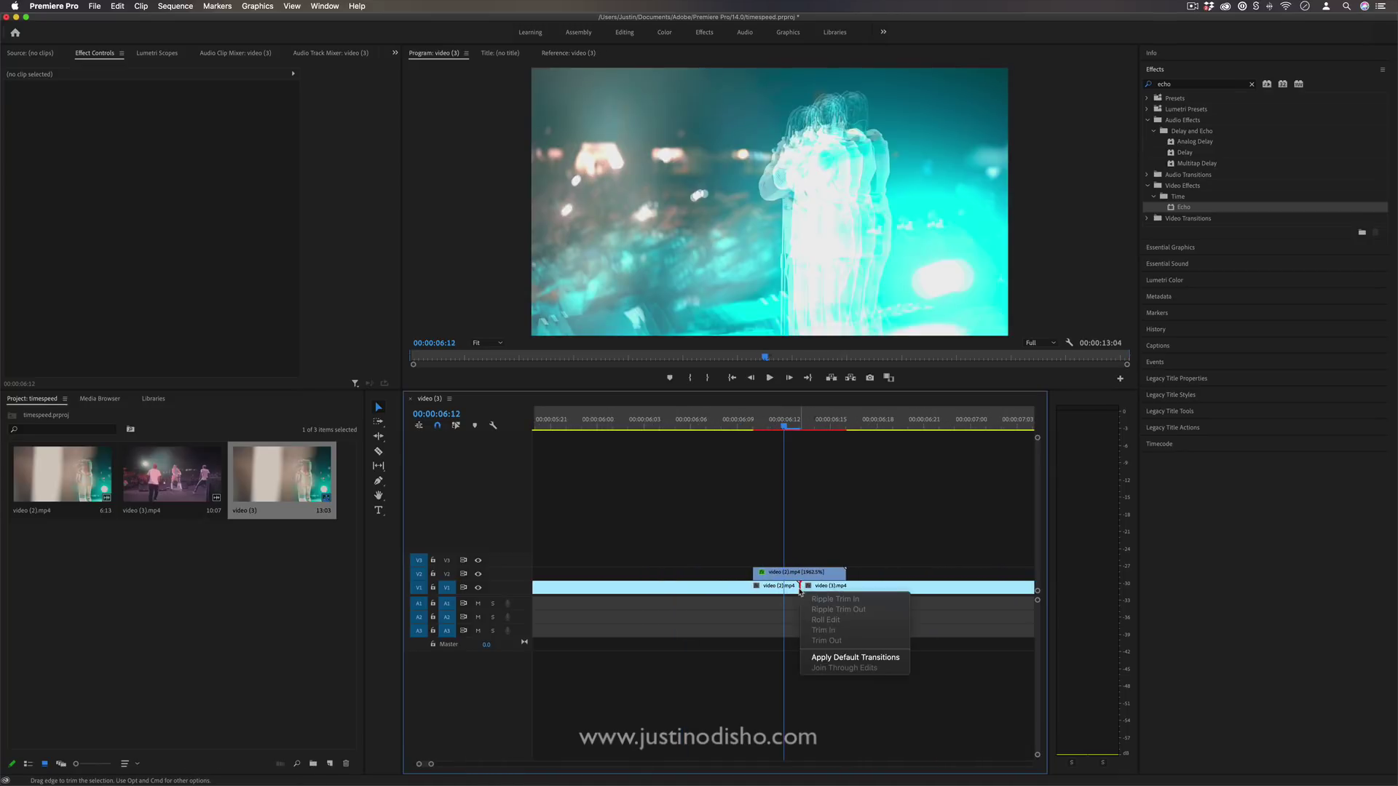
left_click(829, 659)
left_click(801, 413)
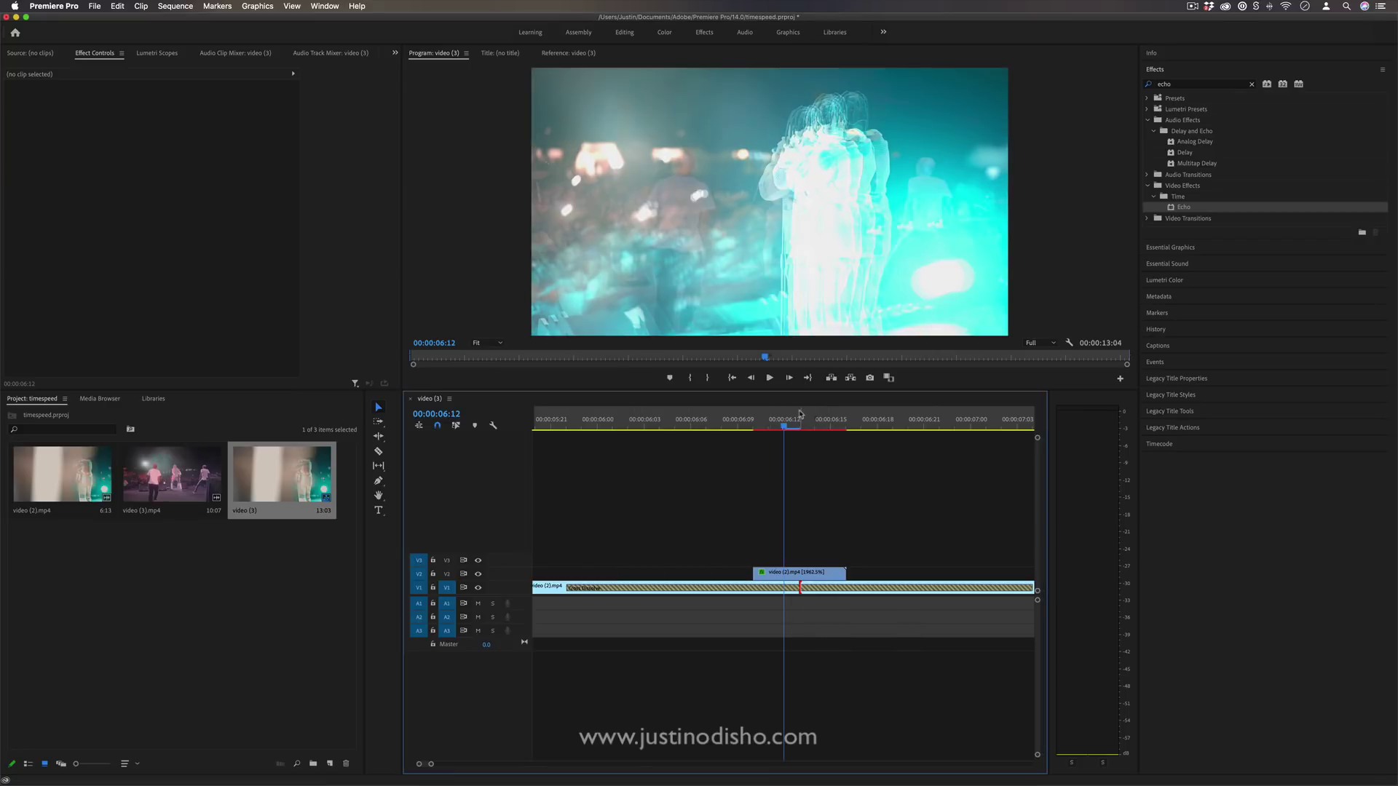
Trim the Cross Dissolve to 3 frames centred on the cut and play it back.
left_click_drag(568, 588, 769, 593)
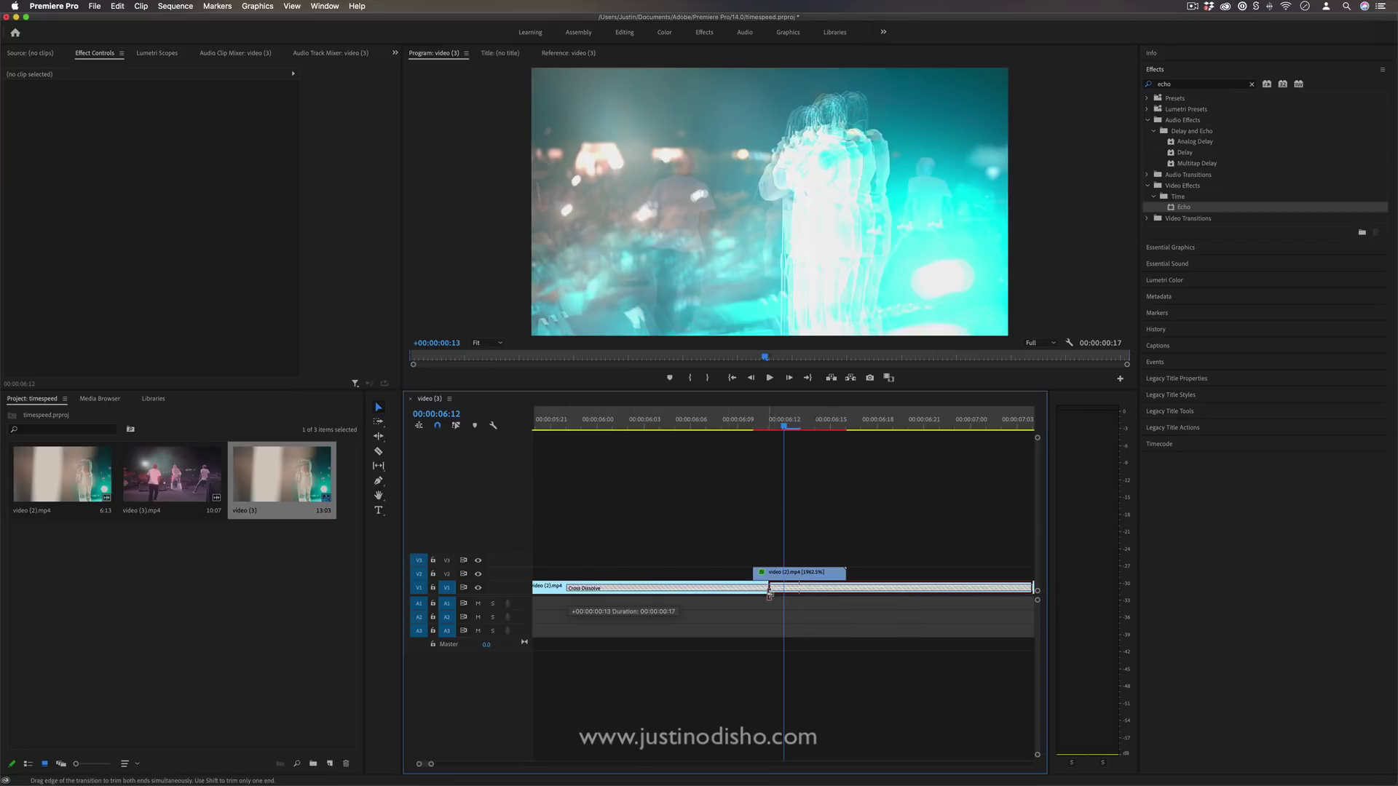
left_click_drag(431, 765, 471, 764)
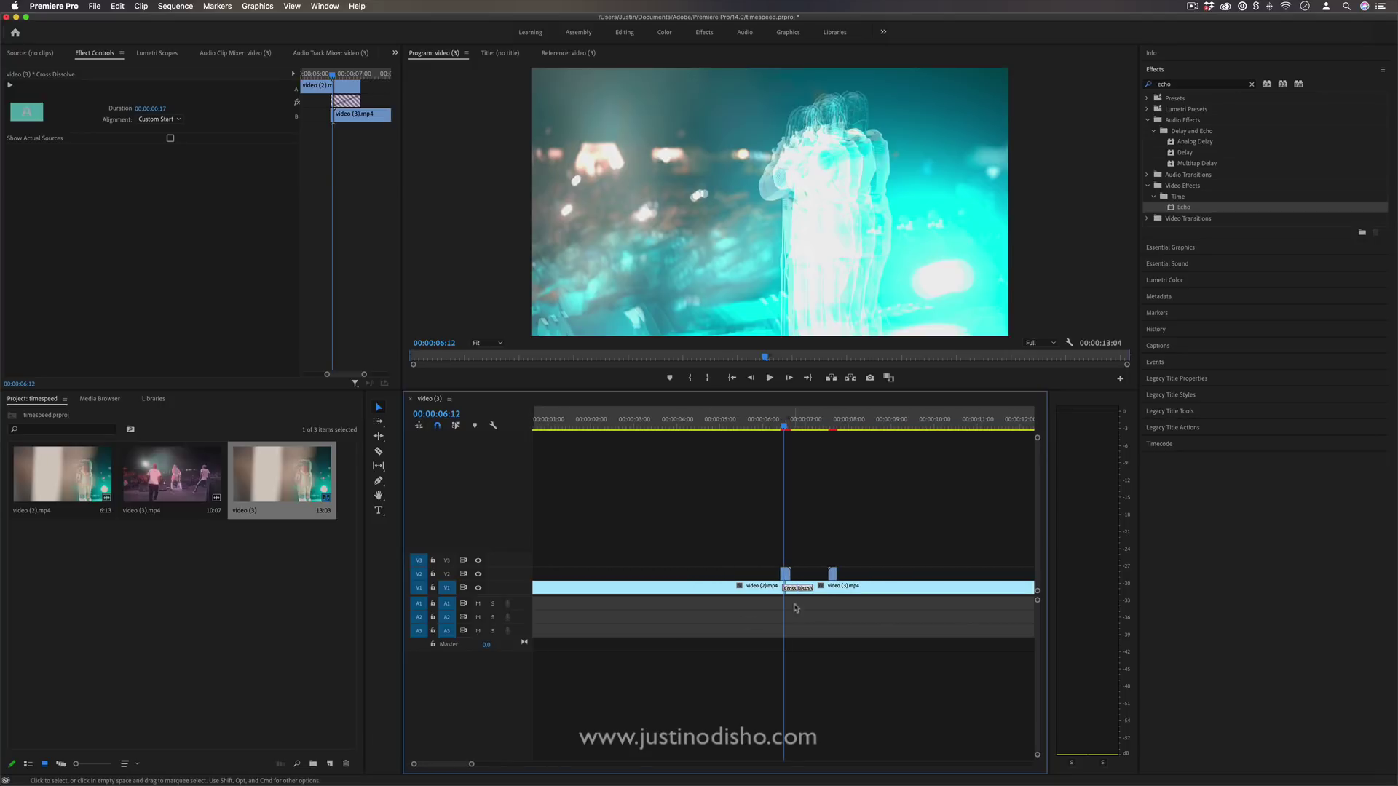
left_click_drag(784, 588, 786, 588)
left_click_drag(783, 428, 778, 430)
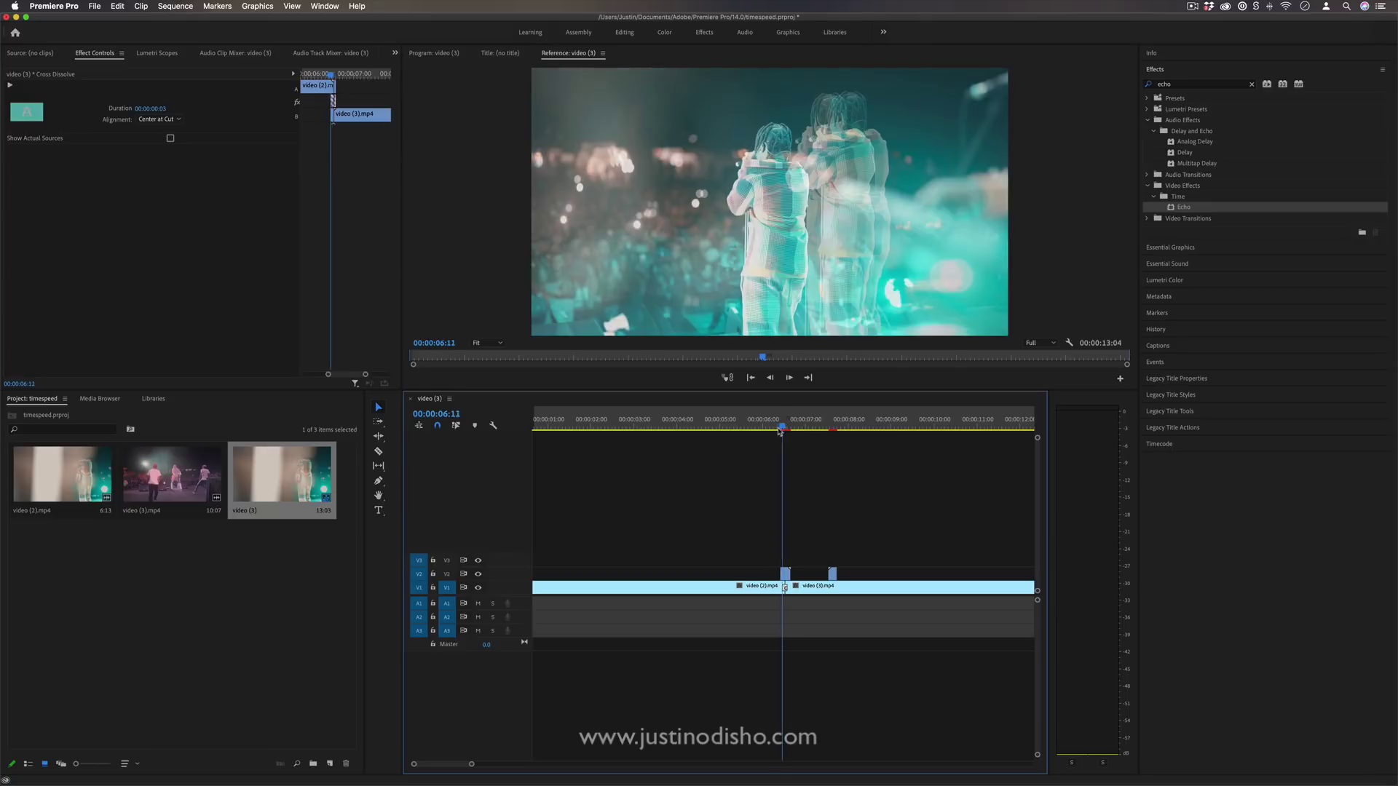
key("space")
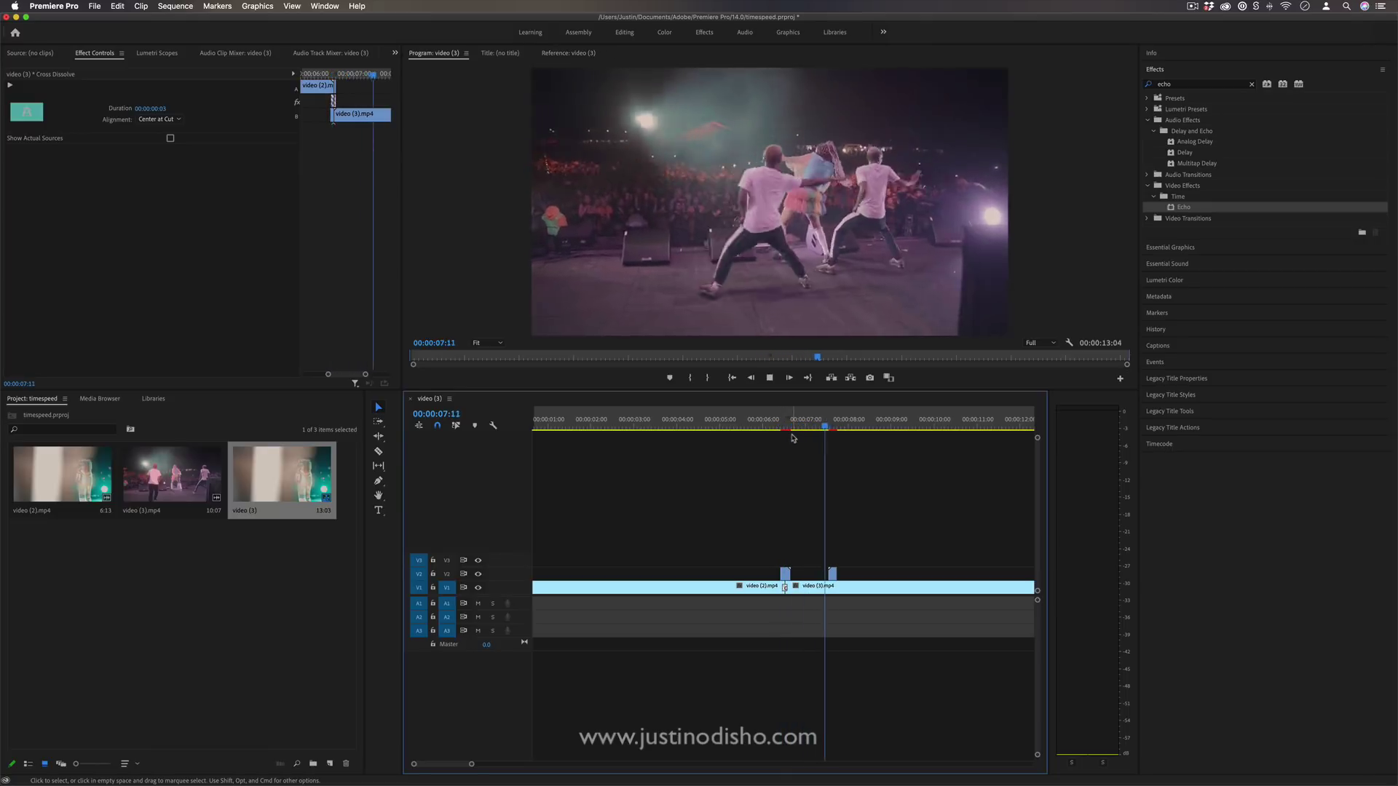